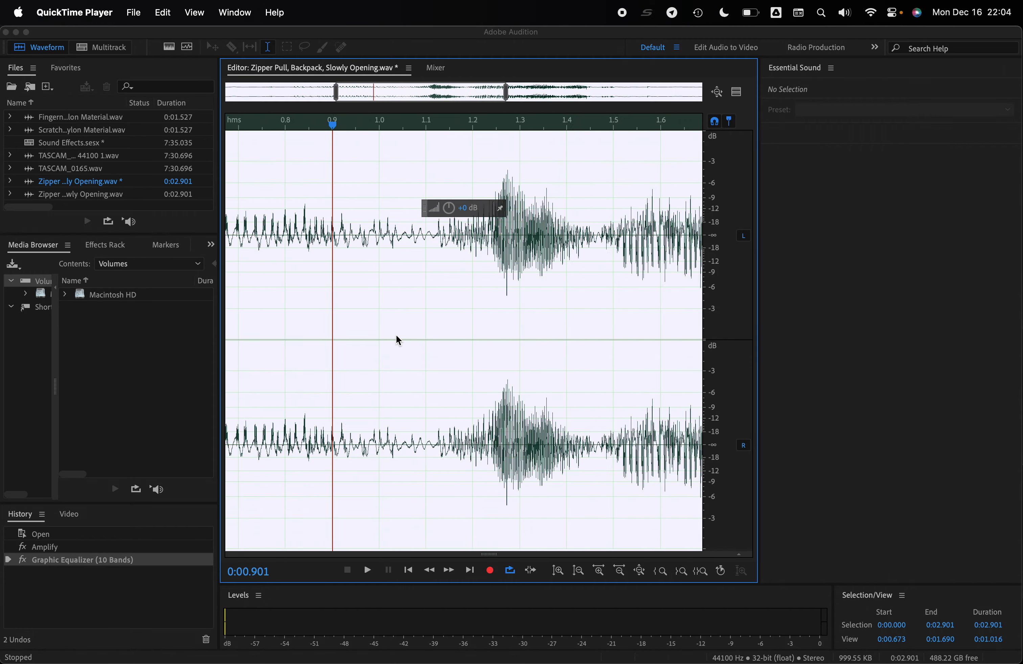
- Examine the zipper recording's waveform both up close and across its full length
scroll(397, 336, "up", 3)
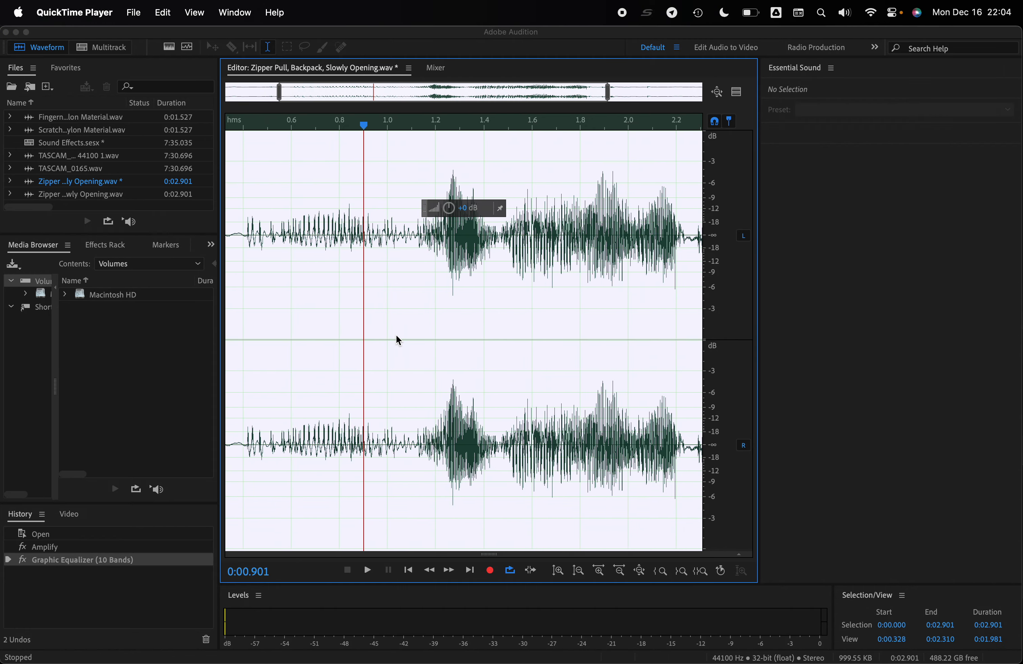
scroll(398, 339, "down", 3)
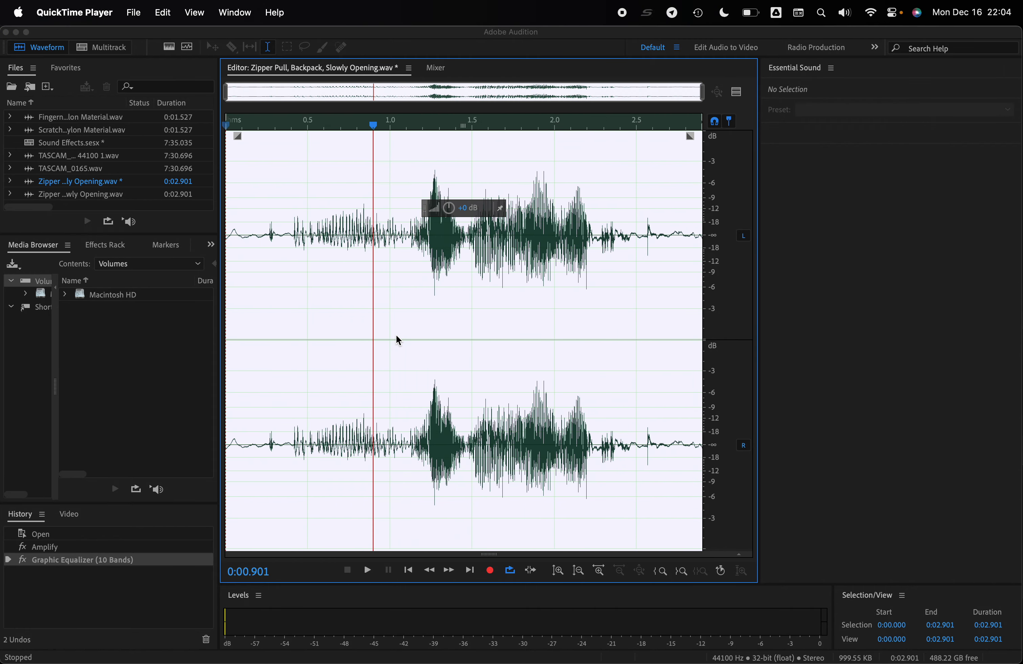
scroll(398, 340, "up", 10)
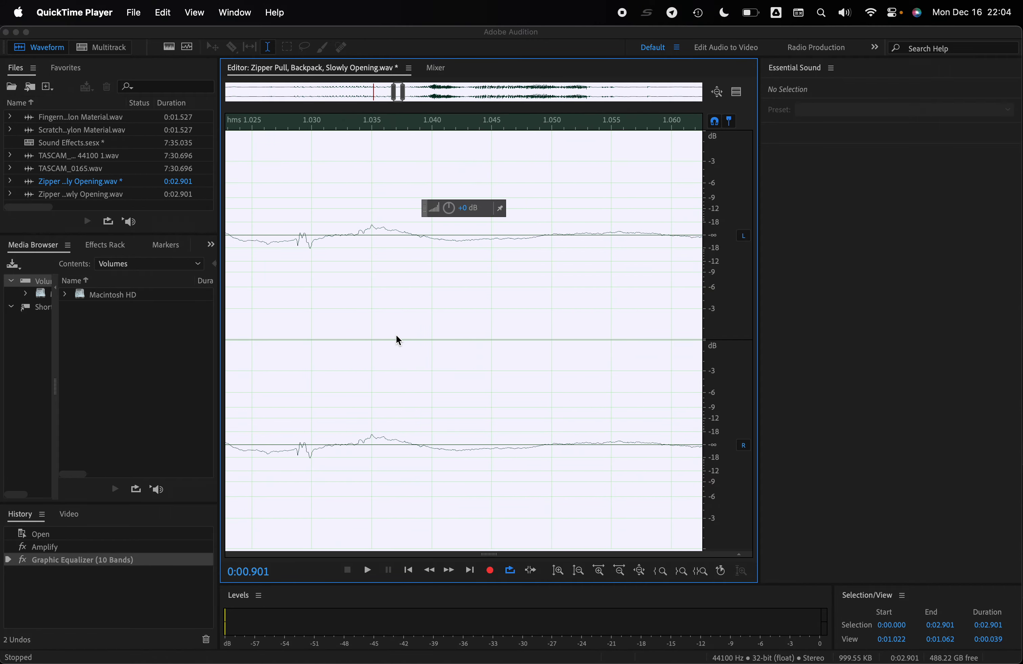
scroll(398, 340, "down", 10)
scroll(397, 340, "up", 10)
scroll(397, 340, "down", 6)
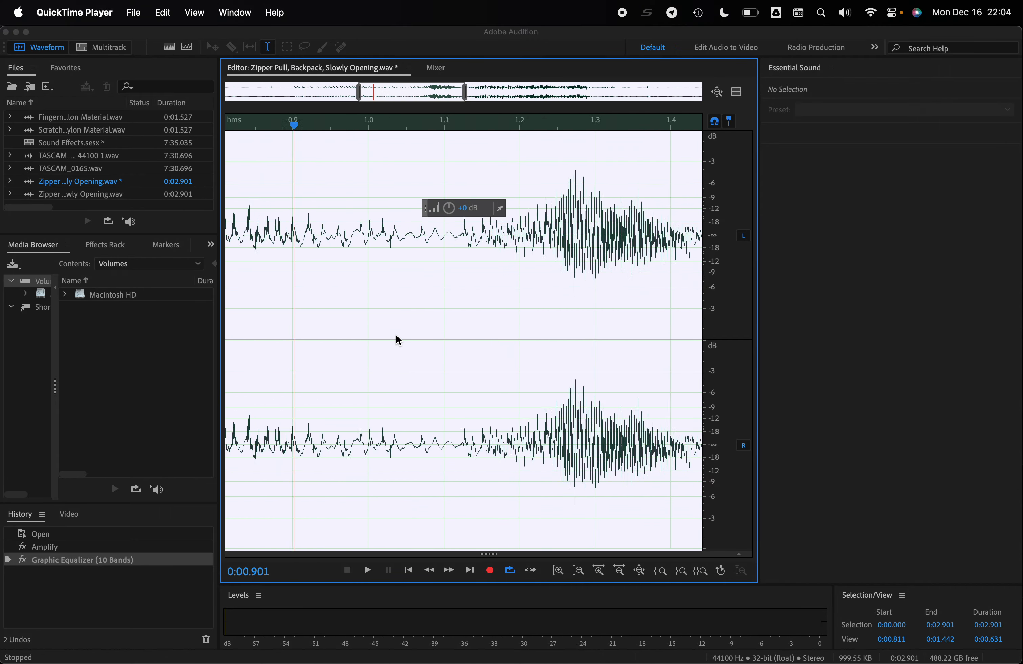
scroll(397, 337, "down", 3)
scroll(396, 336, "up", 3)
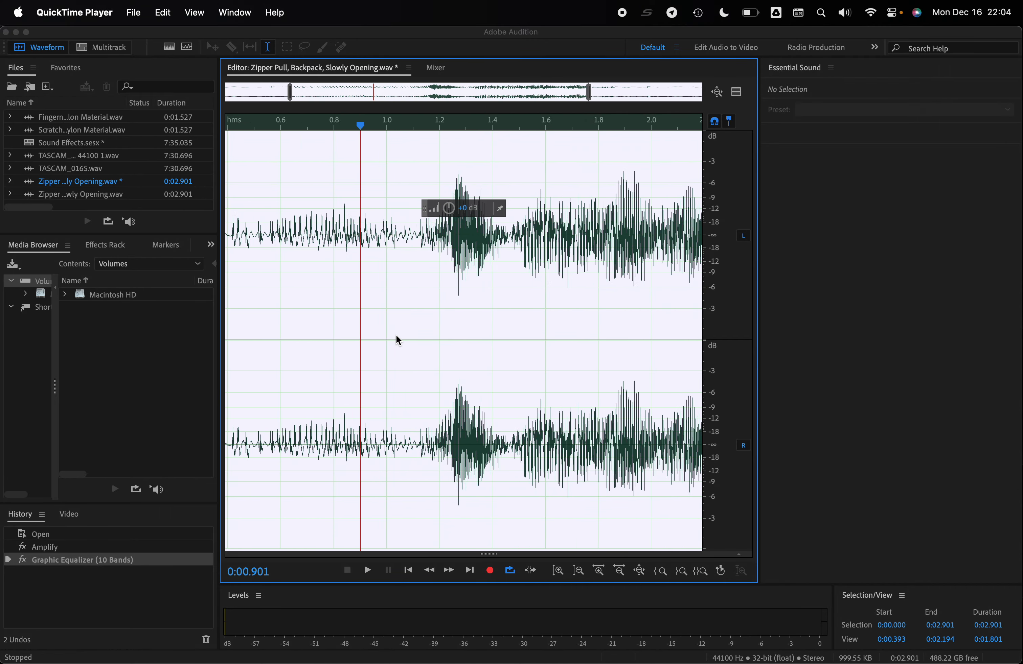
scroll(396, 336, "down", 3)
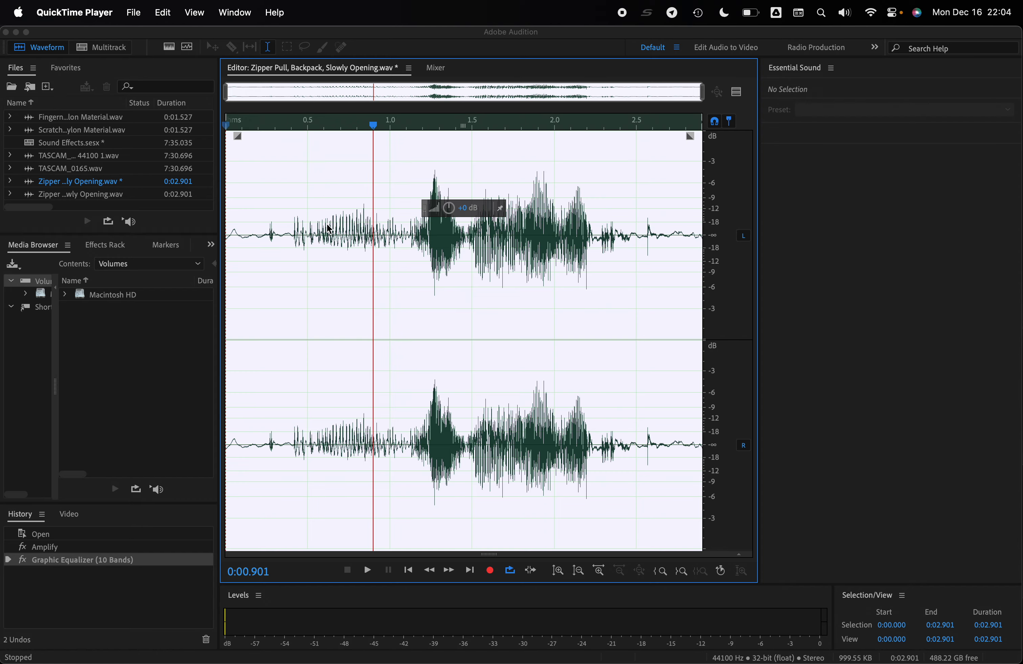
scroll(330, 229, "up", 3)
scroll(329, 229, "down", 3)
scroll(343, 344, "up", 3)
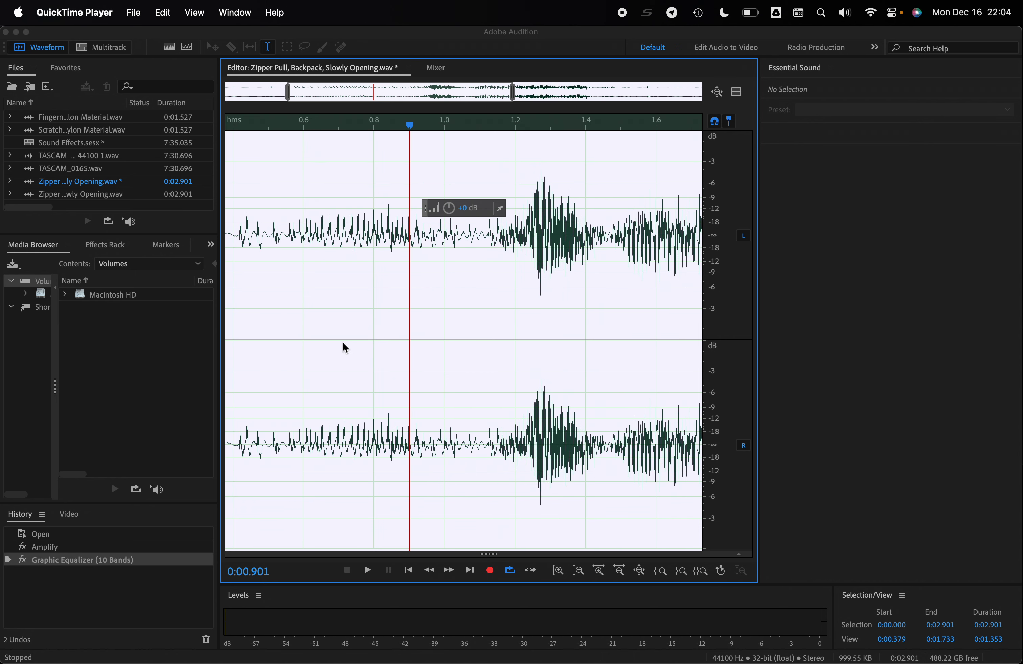
scroll(343, 344, "down", 3)
- Open the Full Reverb effect for the zipper clip and preview it with the Church preset
left_click(234, 12)
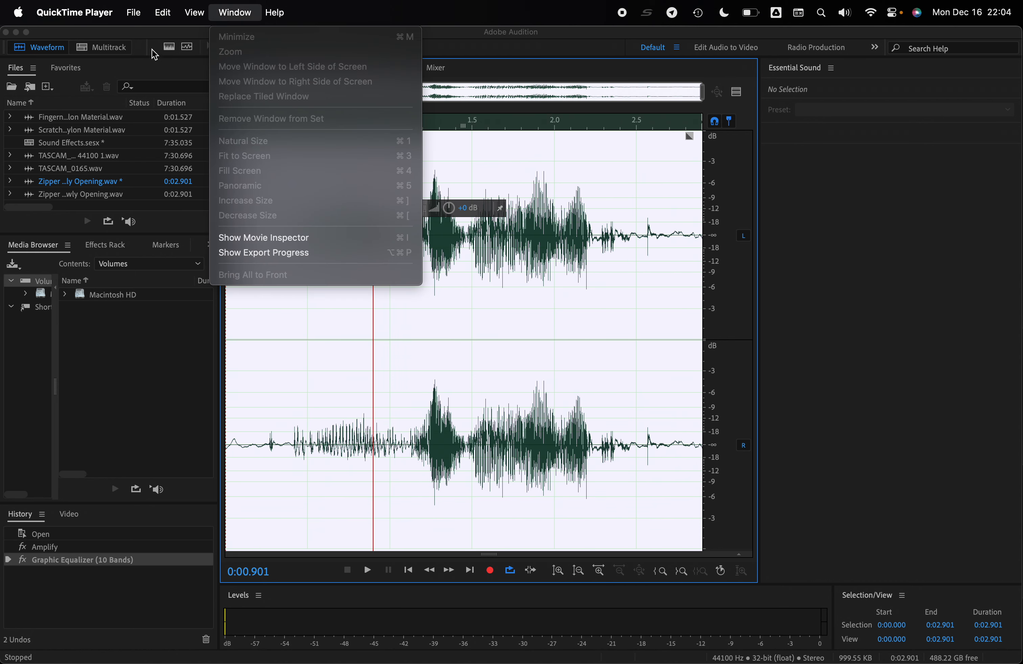
left_click(160, 29)
left_click(262, 13)
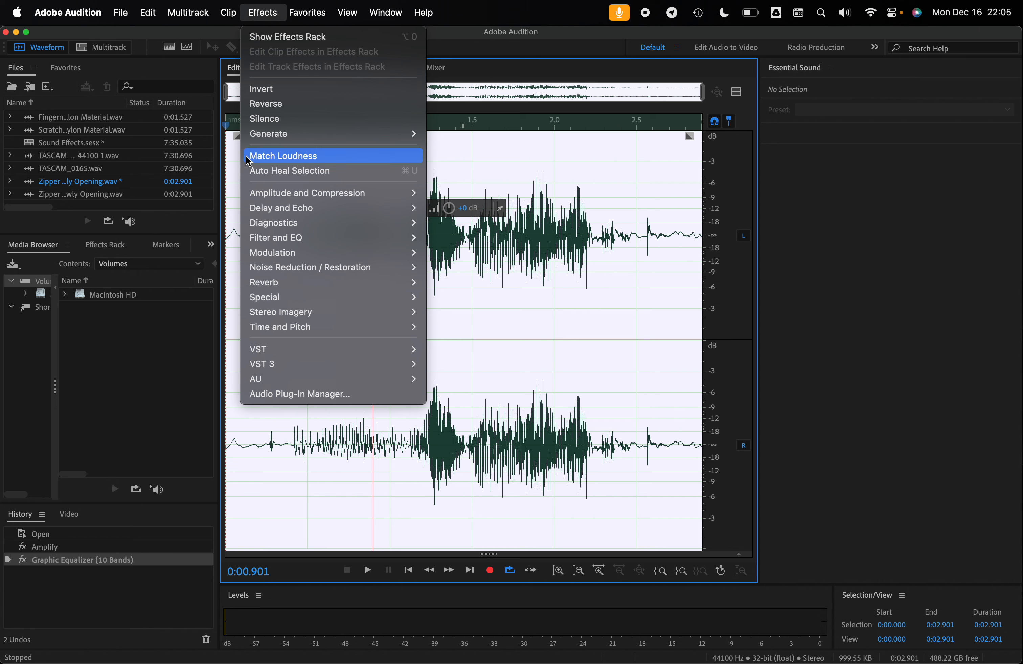
mouse_move(305, 288)
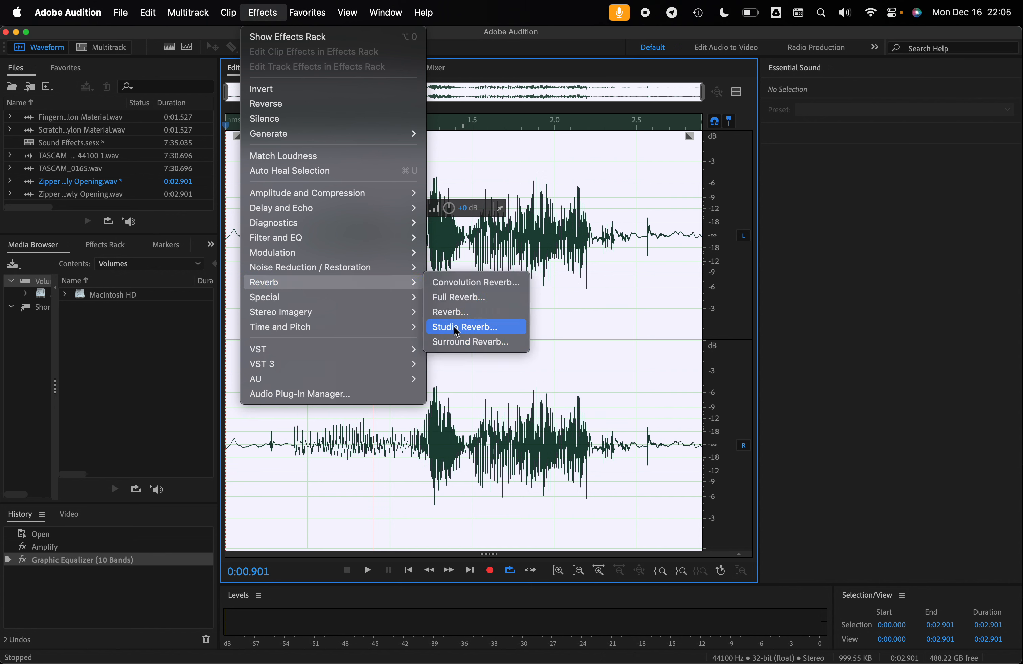
left_click(468, 304)
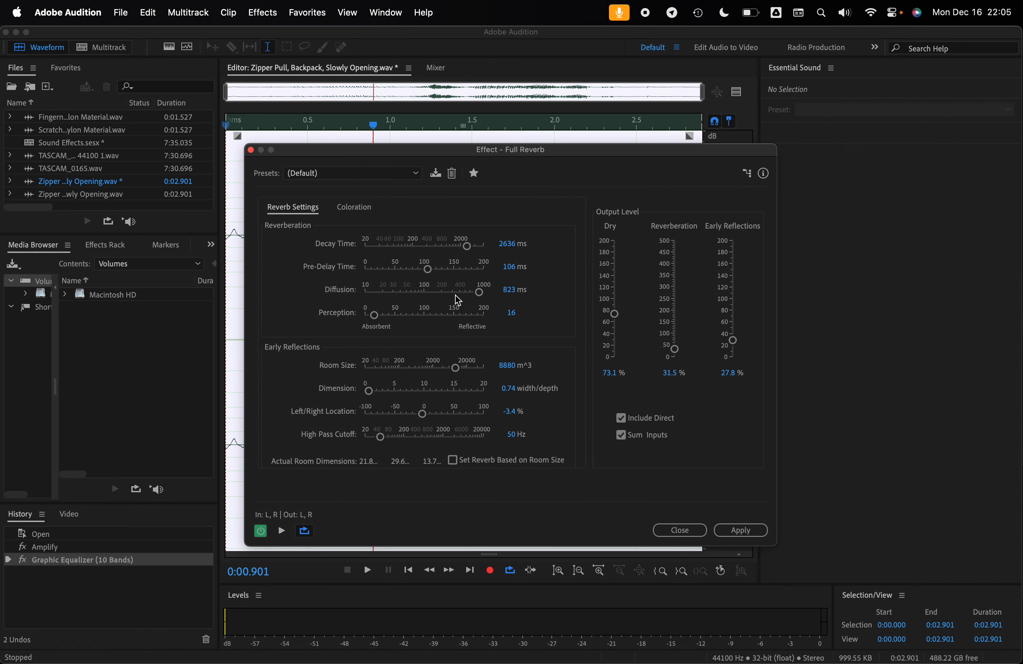
left_click(401, 174)
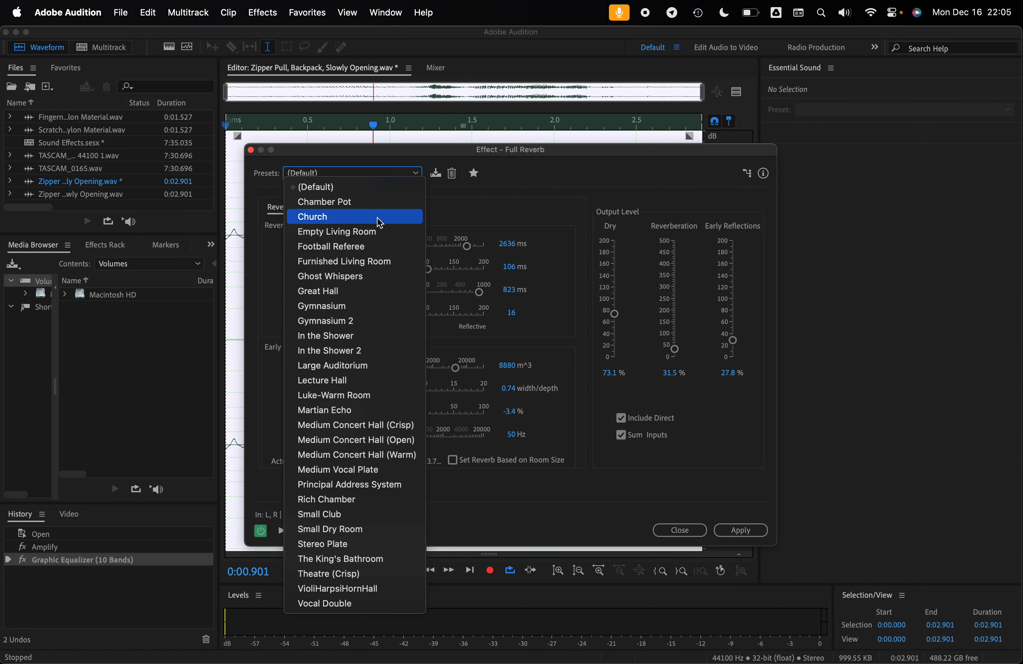
left_click(382, 217)
left_click(283, 531)
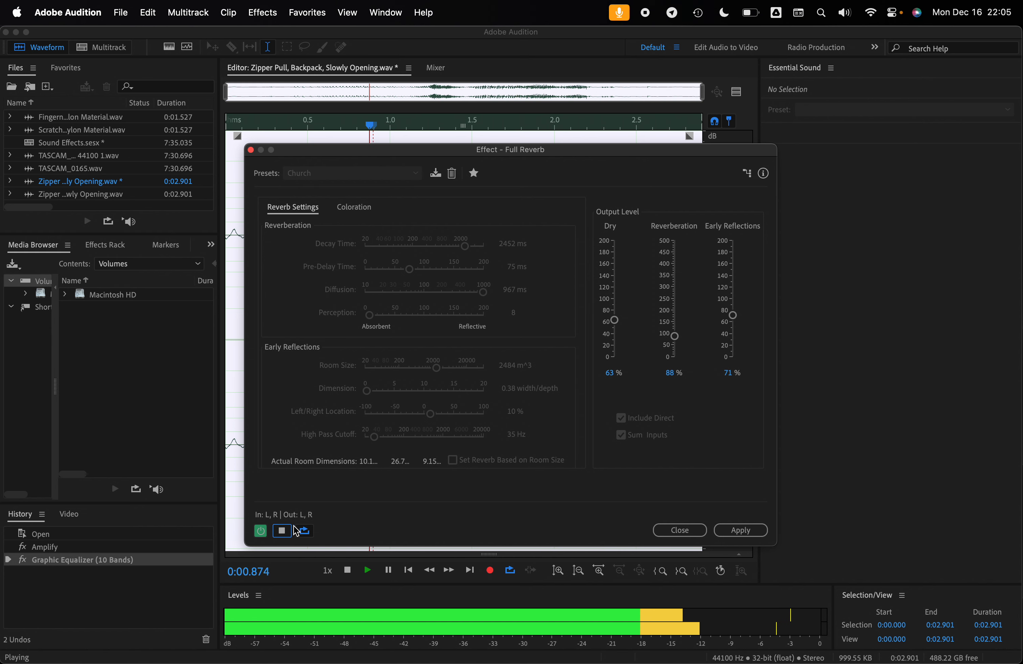
left_click(286, 532)
- Preview the zipper clip with Full Reverb's Gymnasium 2 preset and close the effect without applying it
left_click(372, 172)
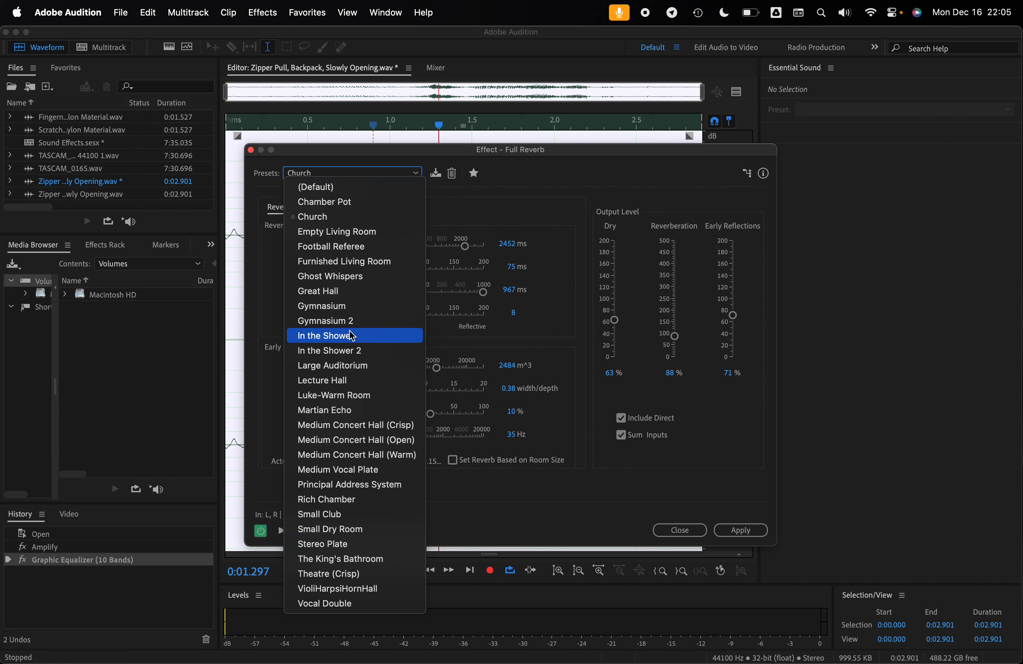
left_click(354, 321)
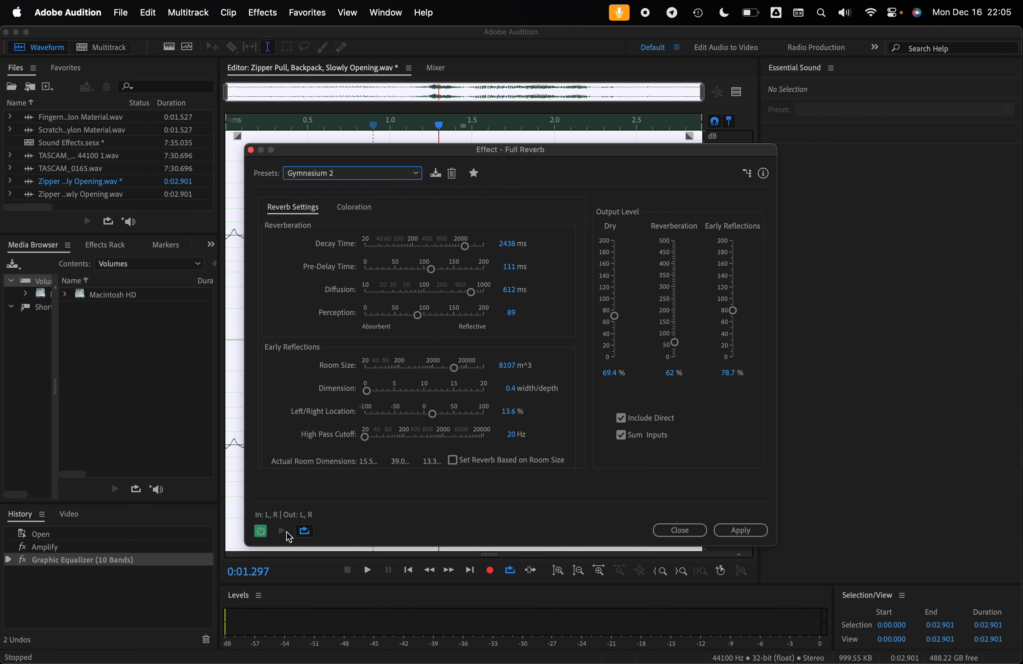
left_click(283, 533)
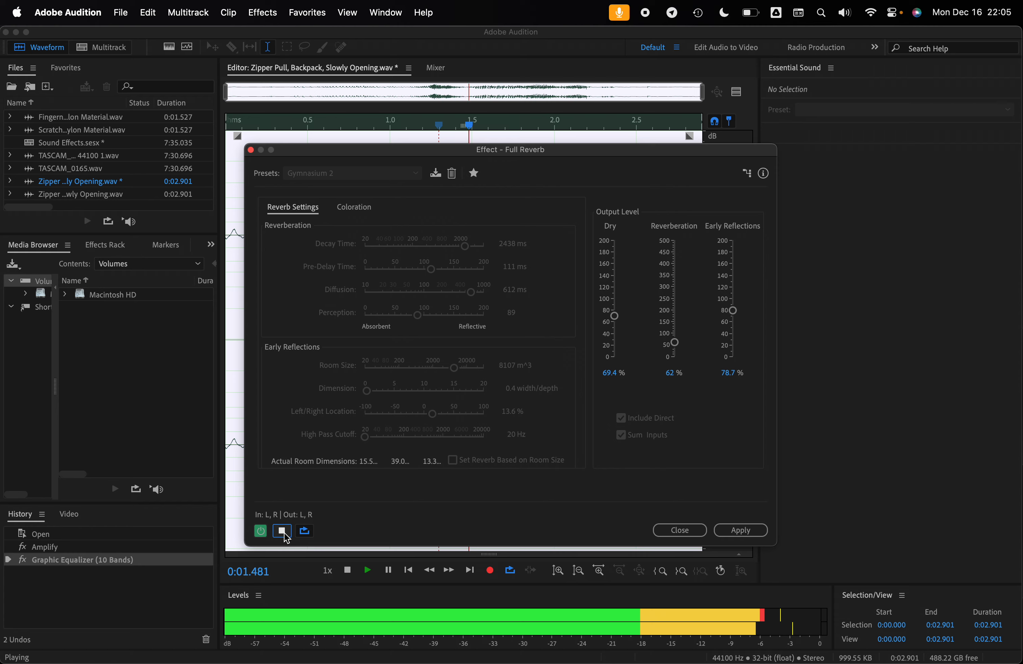
left_click(283, 533)
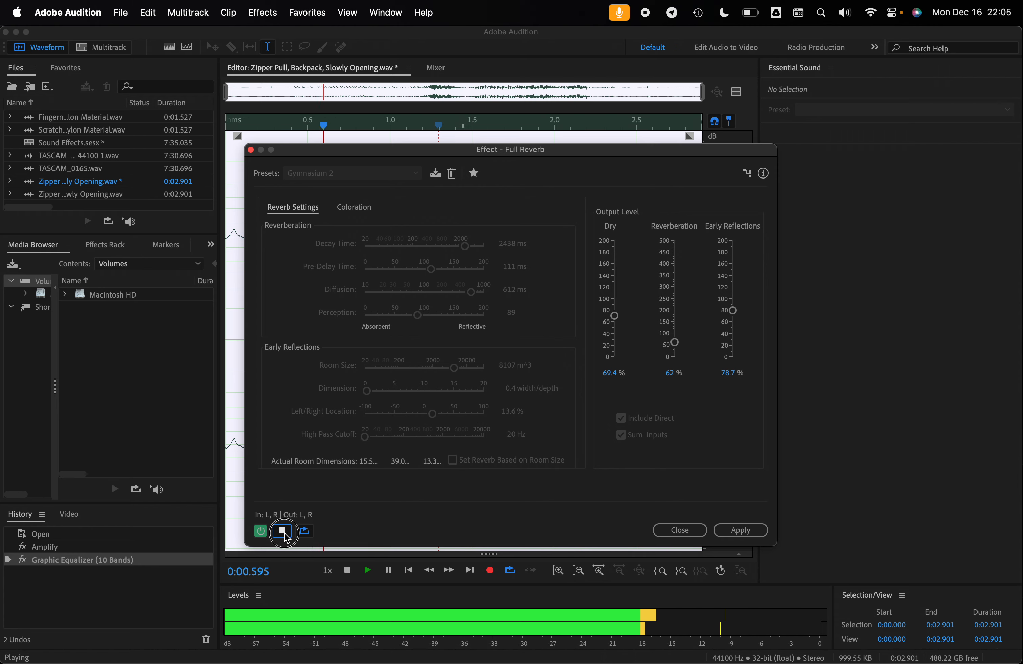
left_click(680, 530)
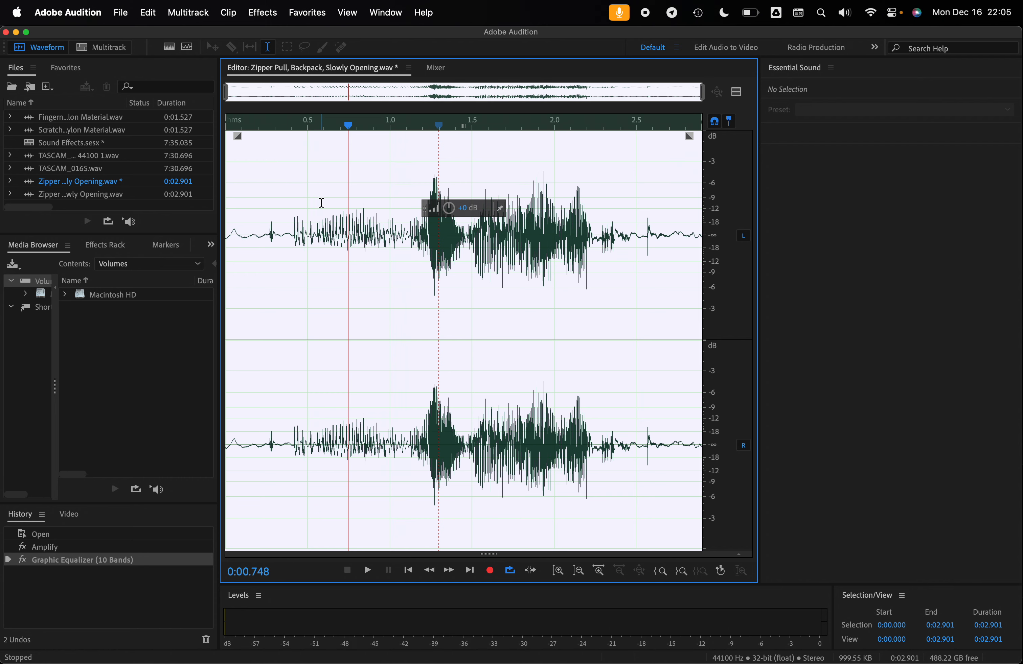
- Delete the zipper clip's audio from about 2.61 s to the end and add a short fade-out at the new ending
left_click_drag(297, 201, 206, 201)
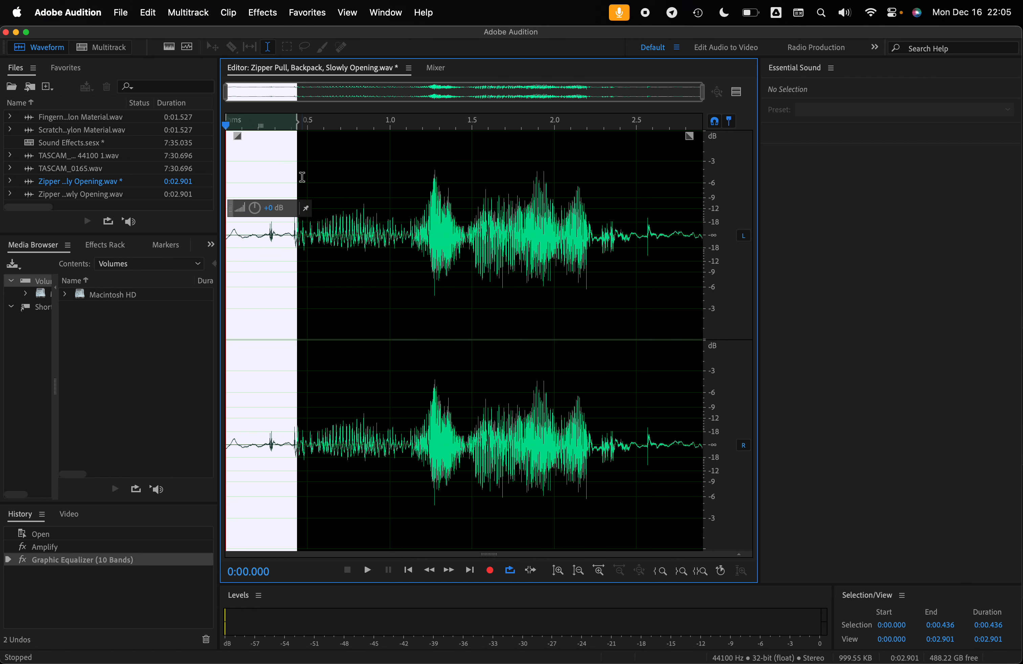
left_click(694, 229)
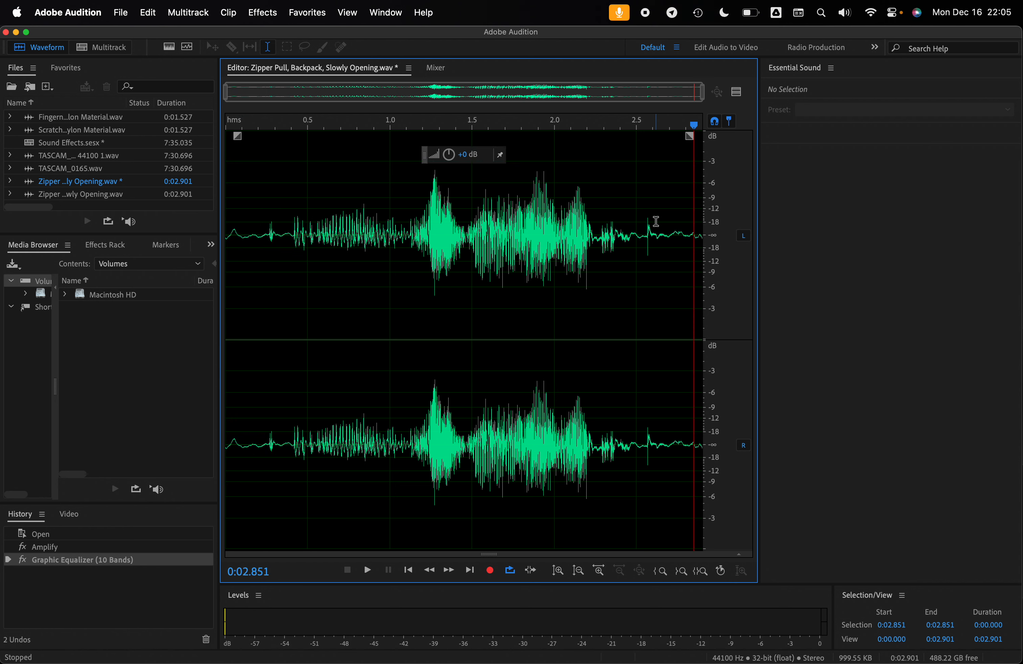
left_click_drag(656, 221, 766, 230)
key("Delete")
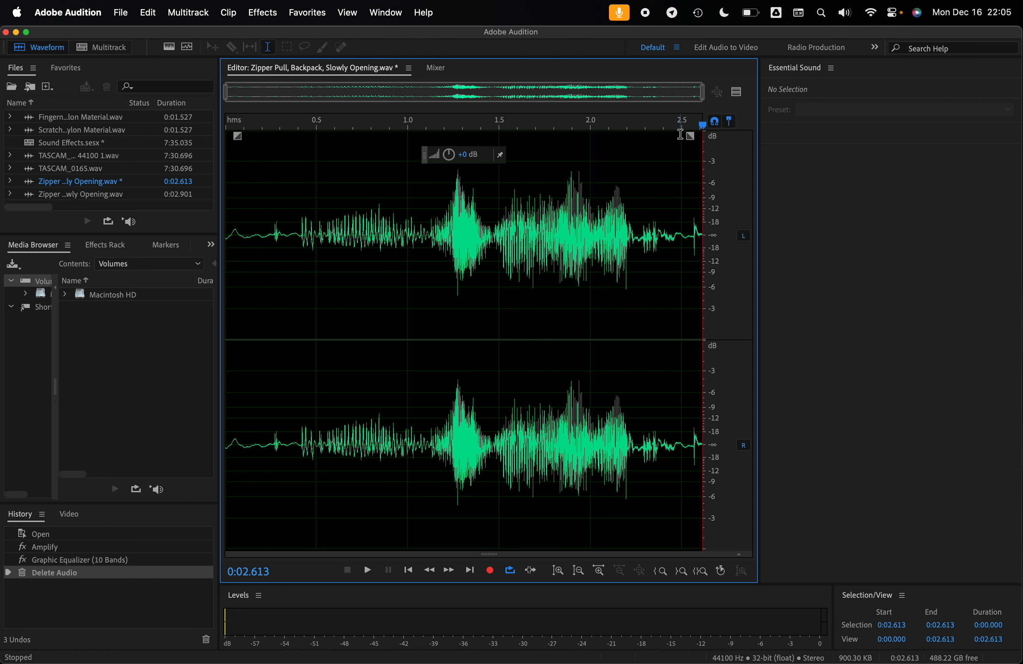
left_click_drag(690, 136, 643, 147)
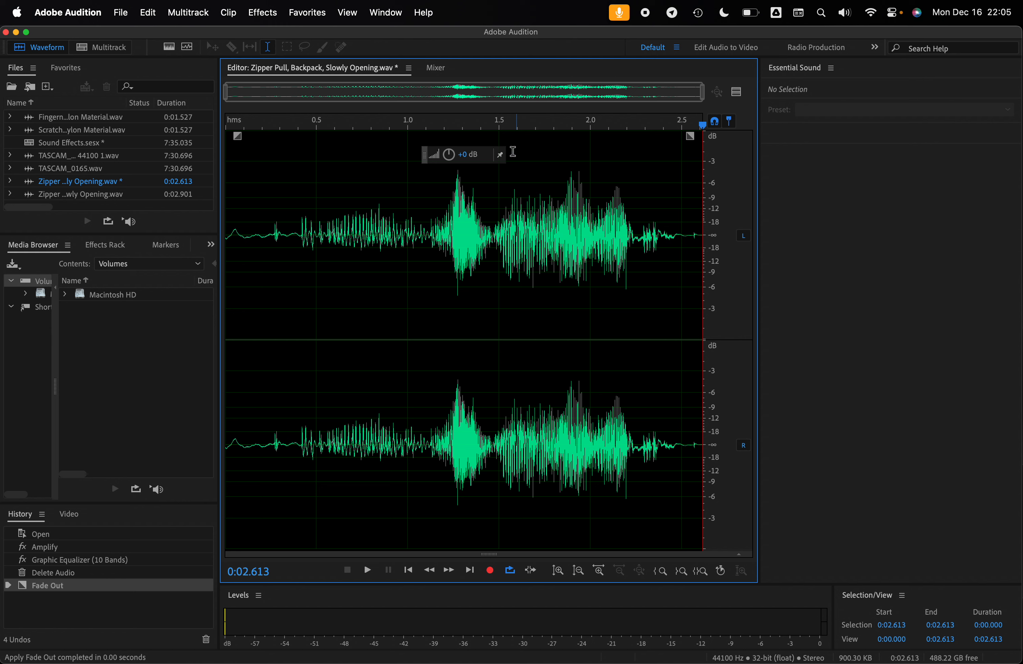
- Preview the trimmed zipper clip in Full Reverb with the Gymnasium 2 preset, closing the effect without applying it
left_click(262, 12)
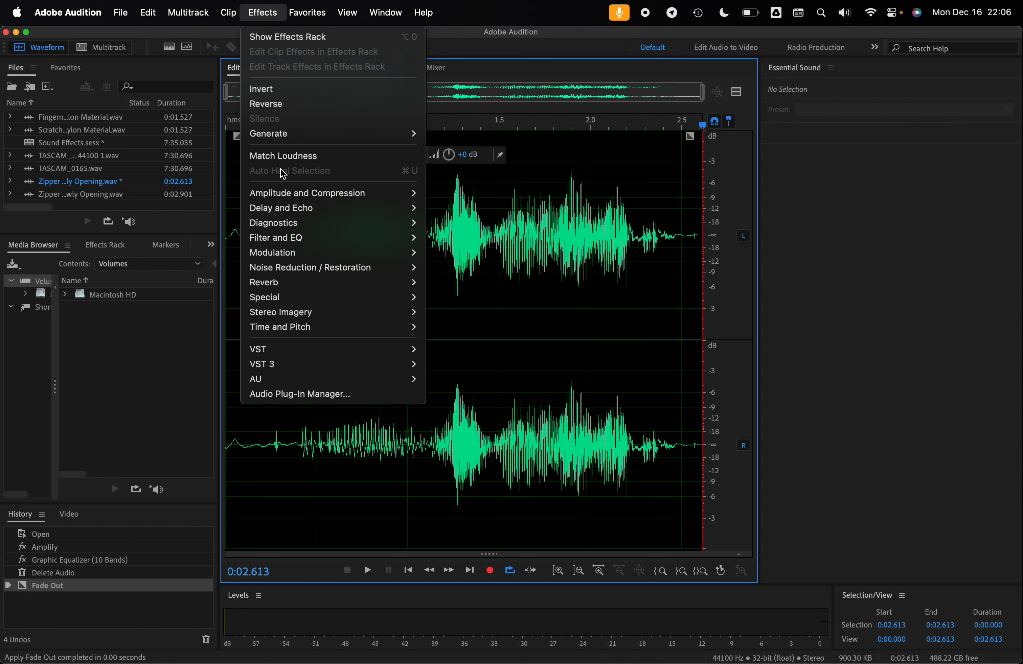
mouse_move(293, 251)
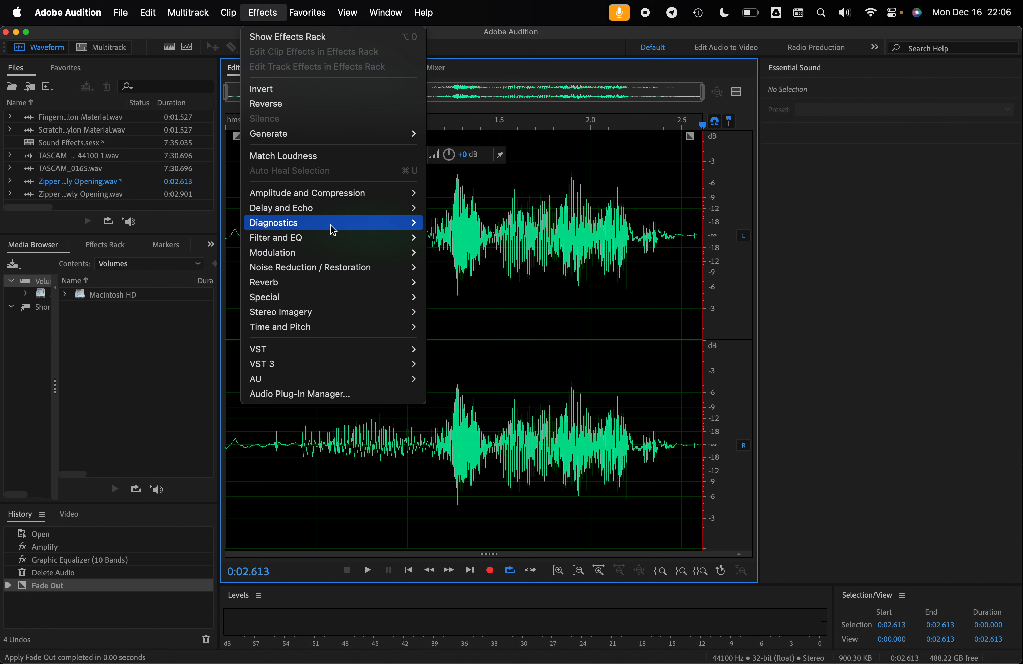
mouse_move(333, 282)
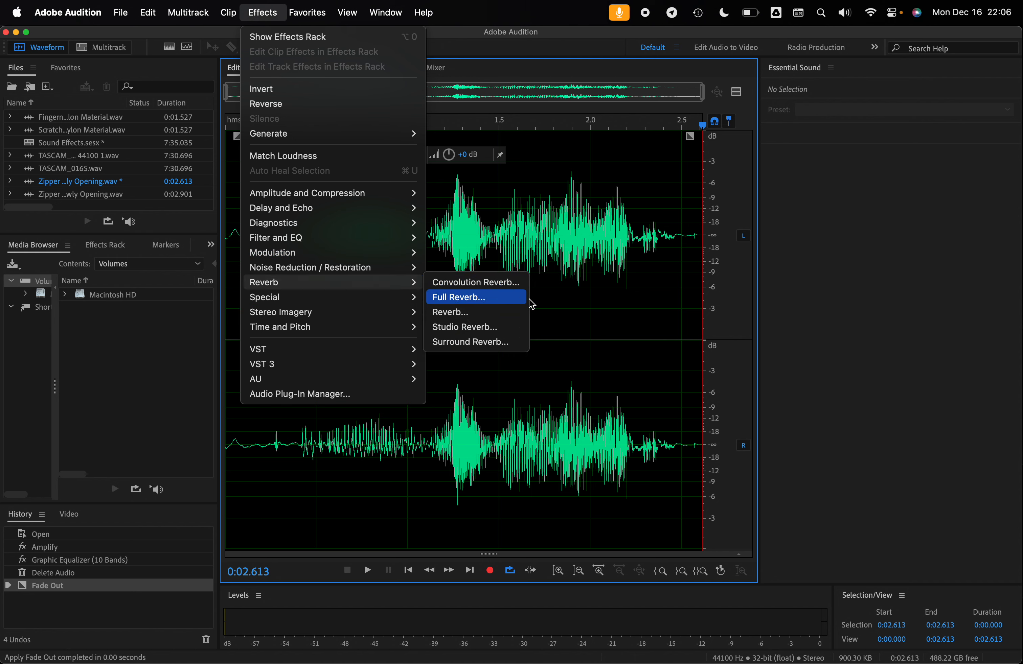
left_click(491, 298)
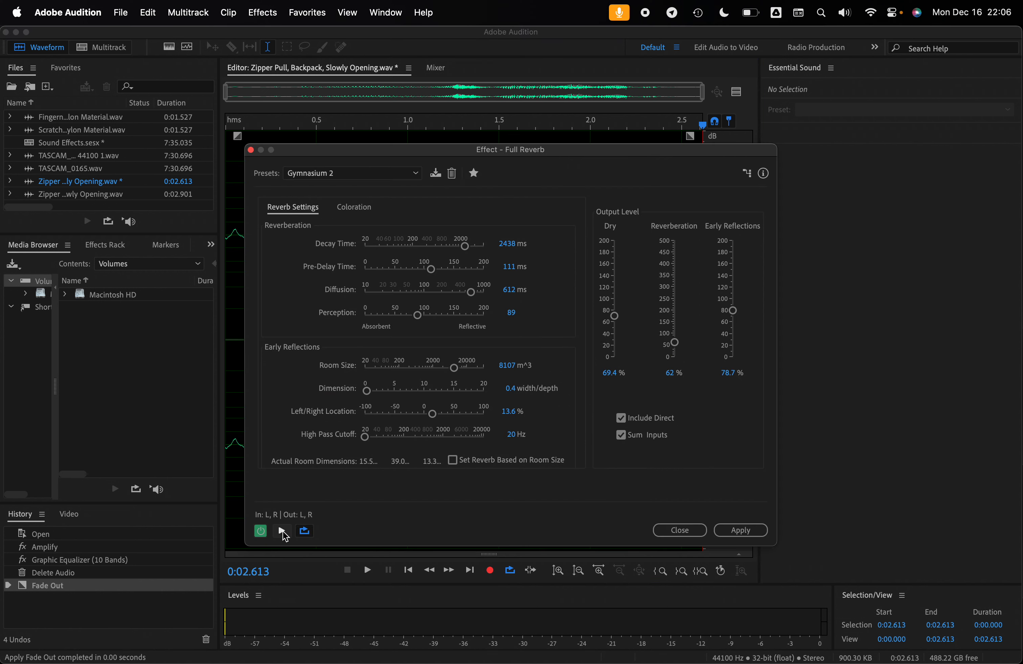
left_click(283, 534)
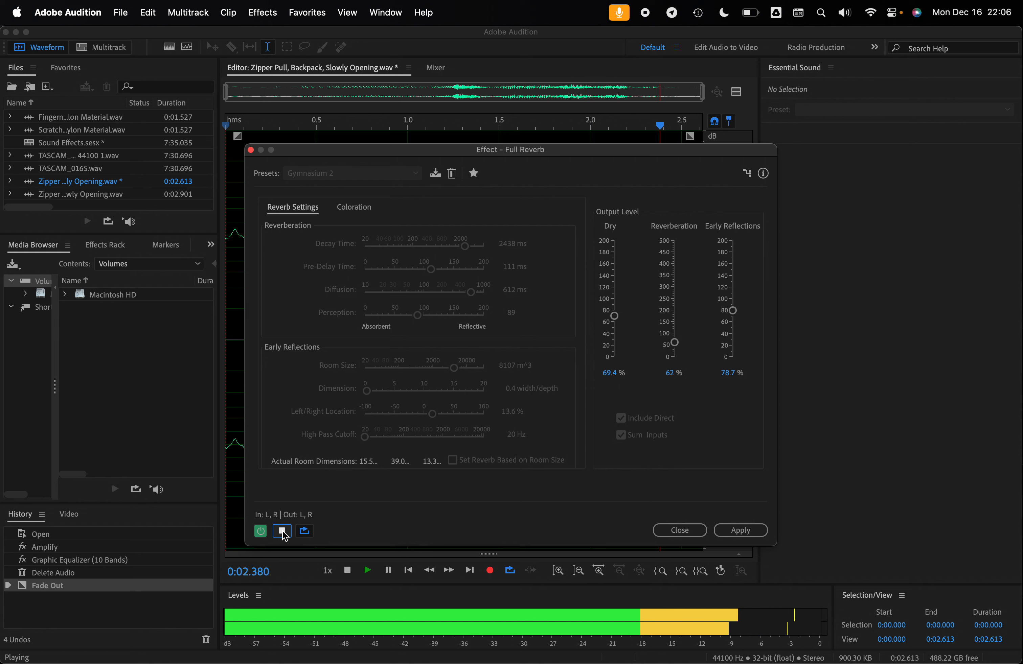
left_click(282, 532)
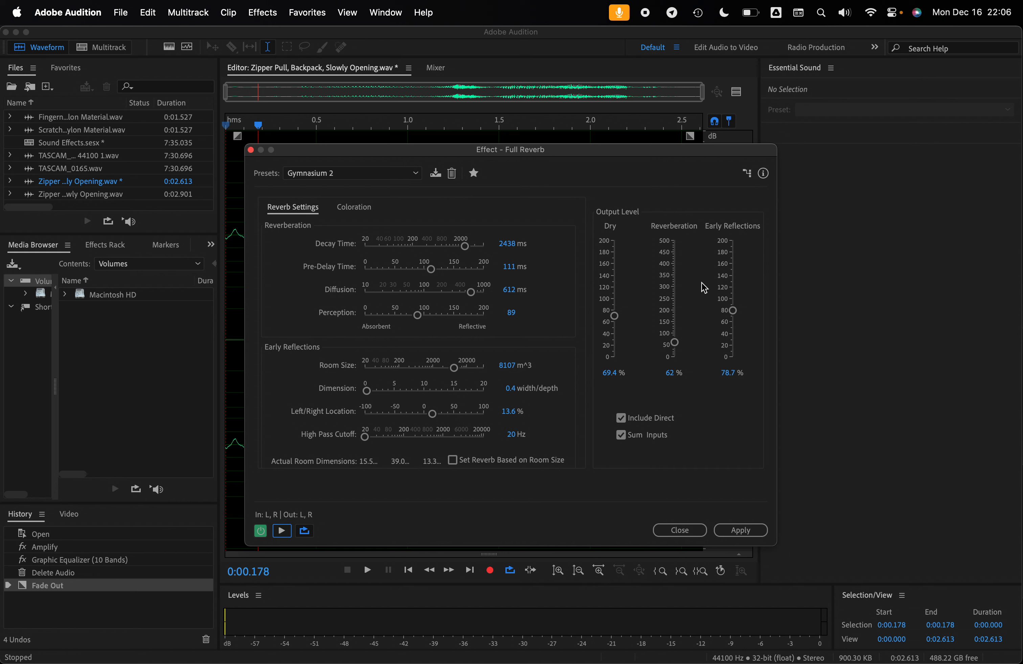
left_click(284, 533)
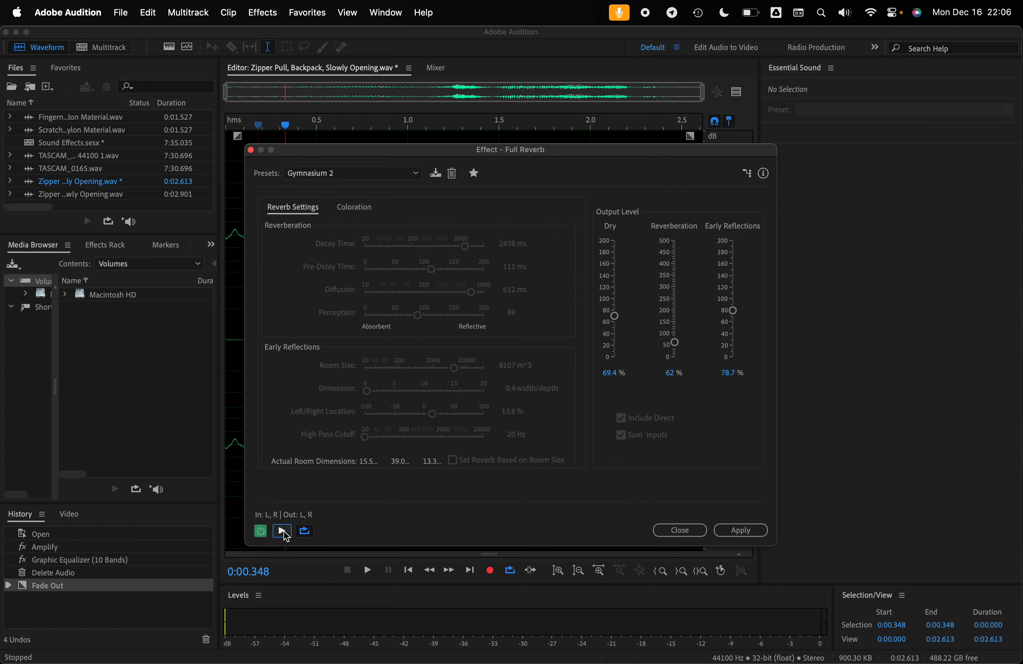
left_click(680, 530)
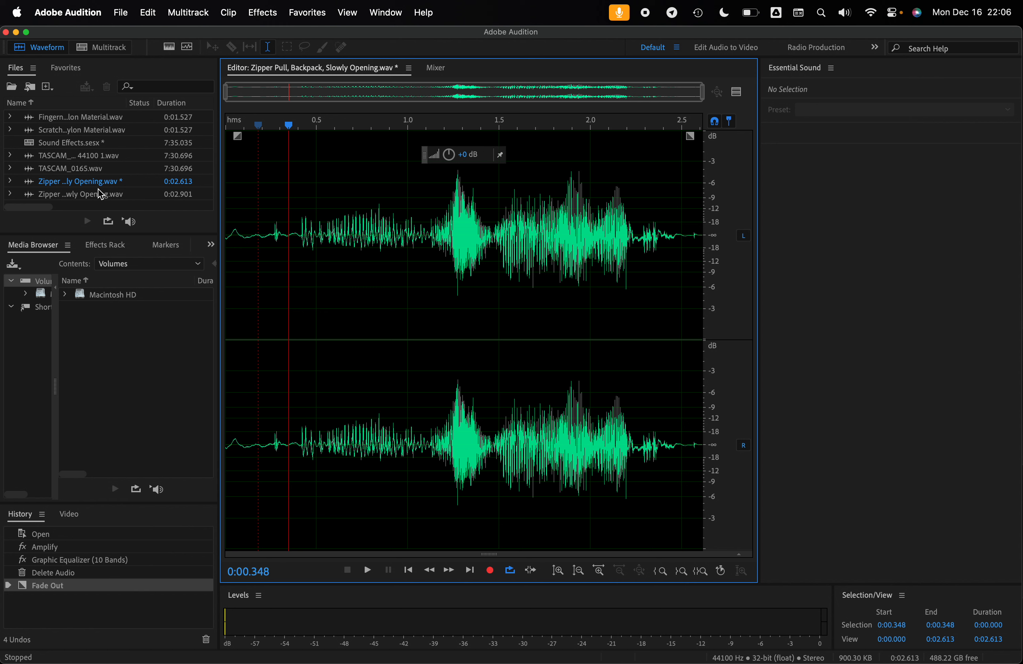
- Create a multitrack session named Reverb in the 2024-12 Sound Effects 2 folder, using 44100 Hz, 32-bit float and a stereo mix
left_click(121, 12)
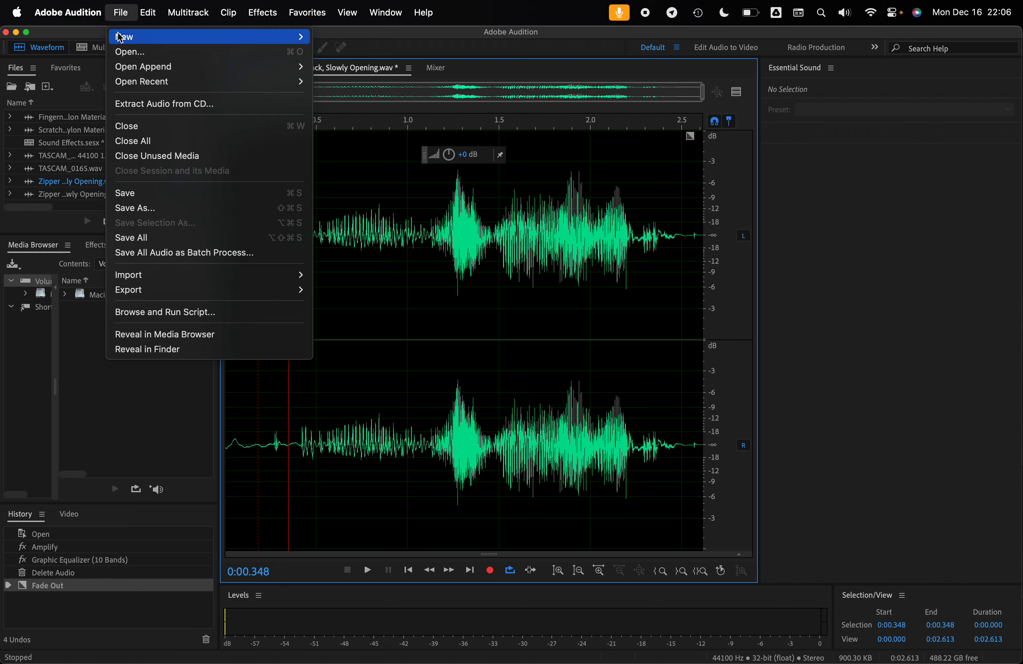
mouse_move(258, 37)
left_click(370, 38)
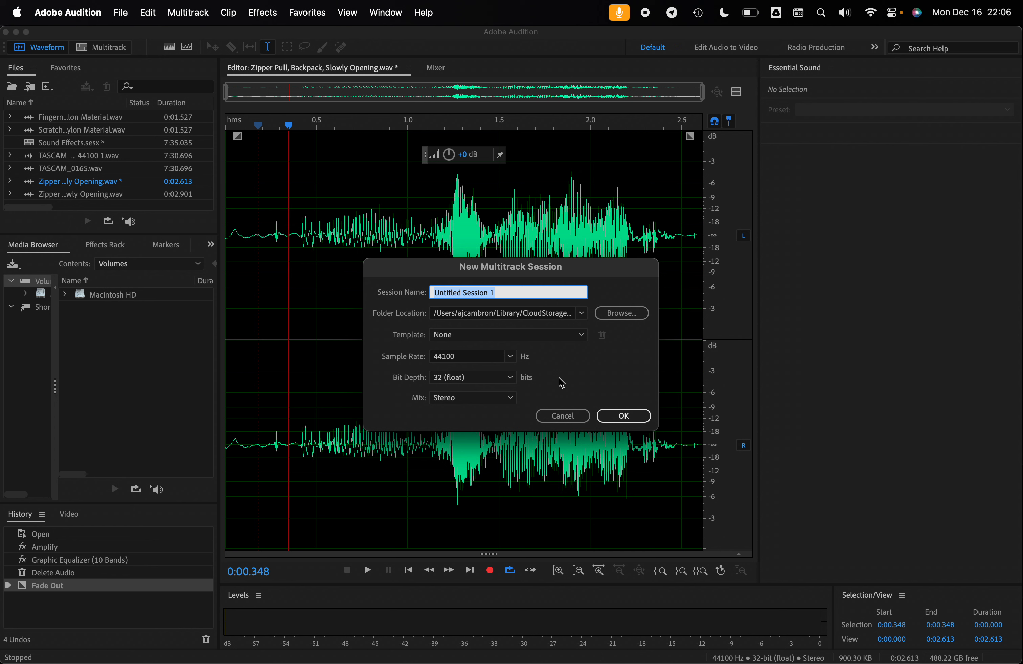
type("Reverb")
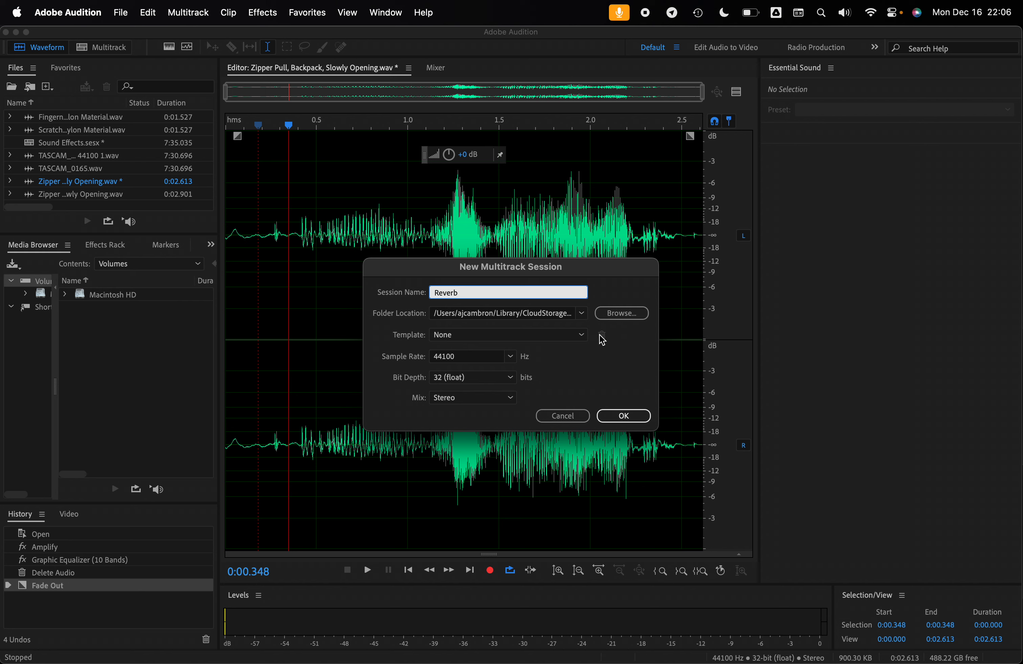
left_click(621, 313)
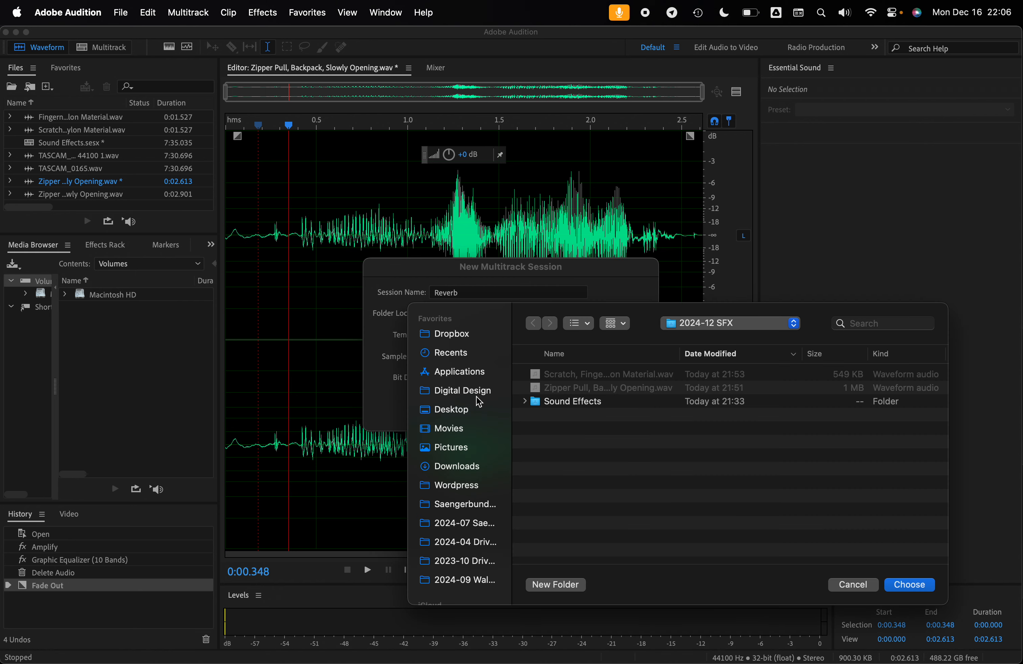
left_click(694, 324)
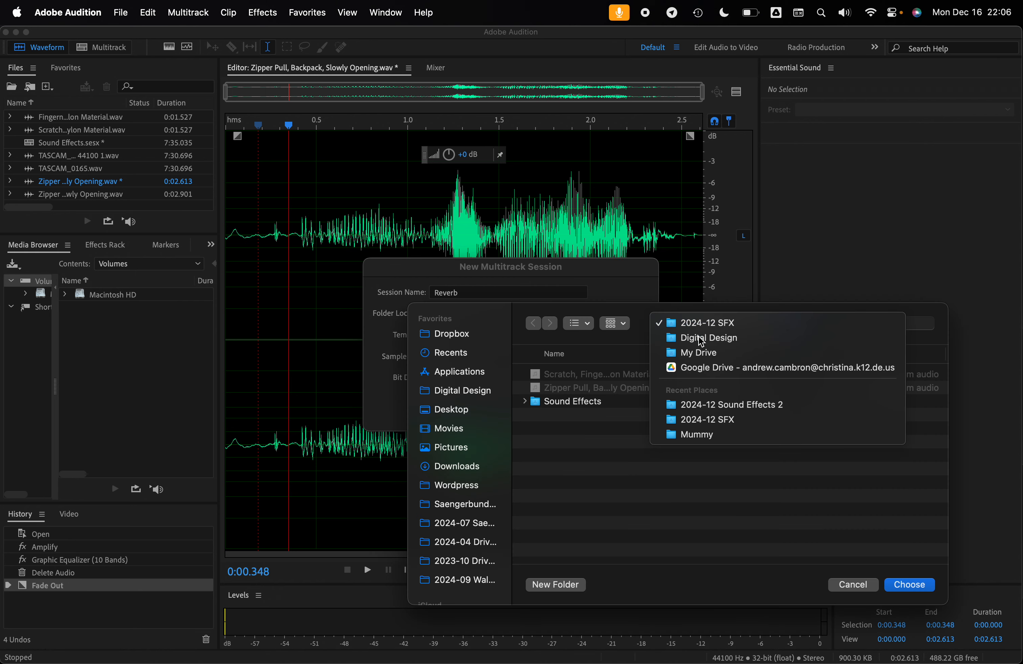
left_click(712, 341)
double_click(577, 372)
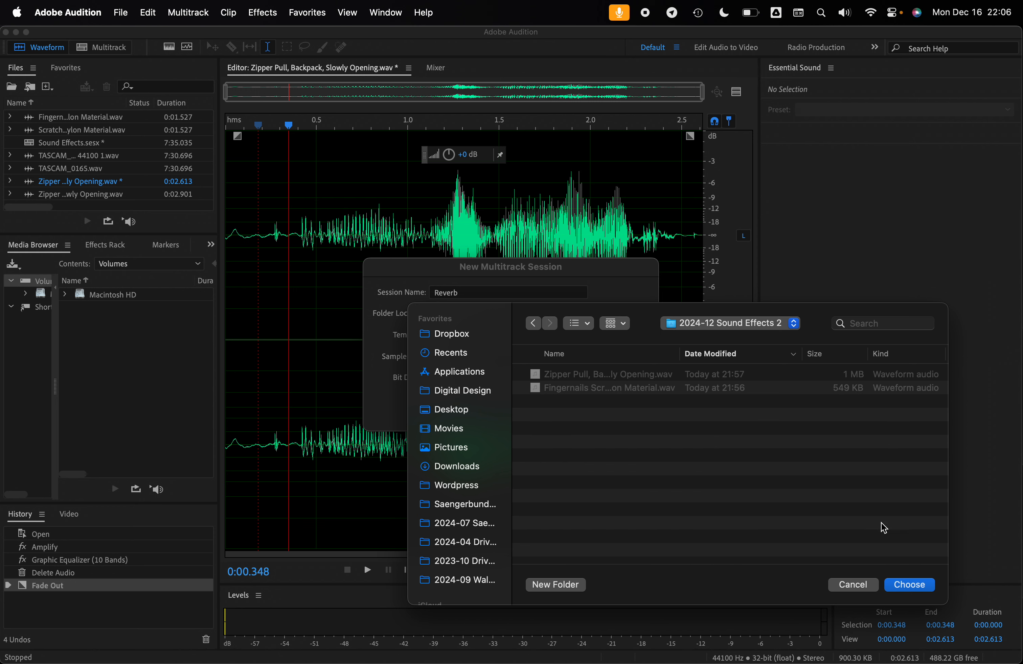
left_click(910, 585)
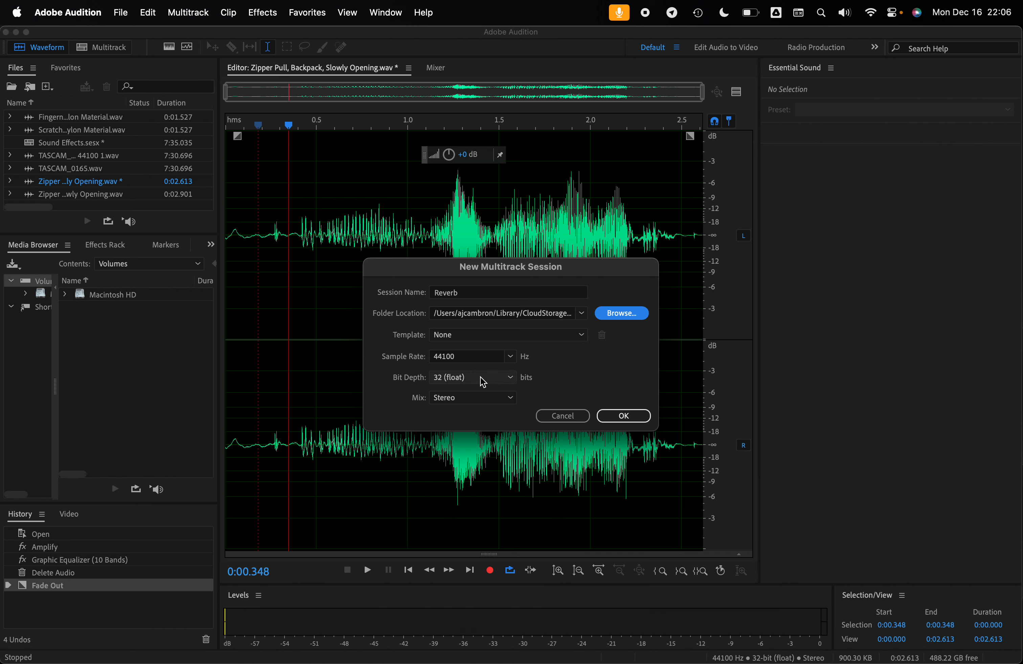
left_click(631, 419)
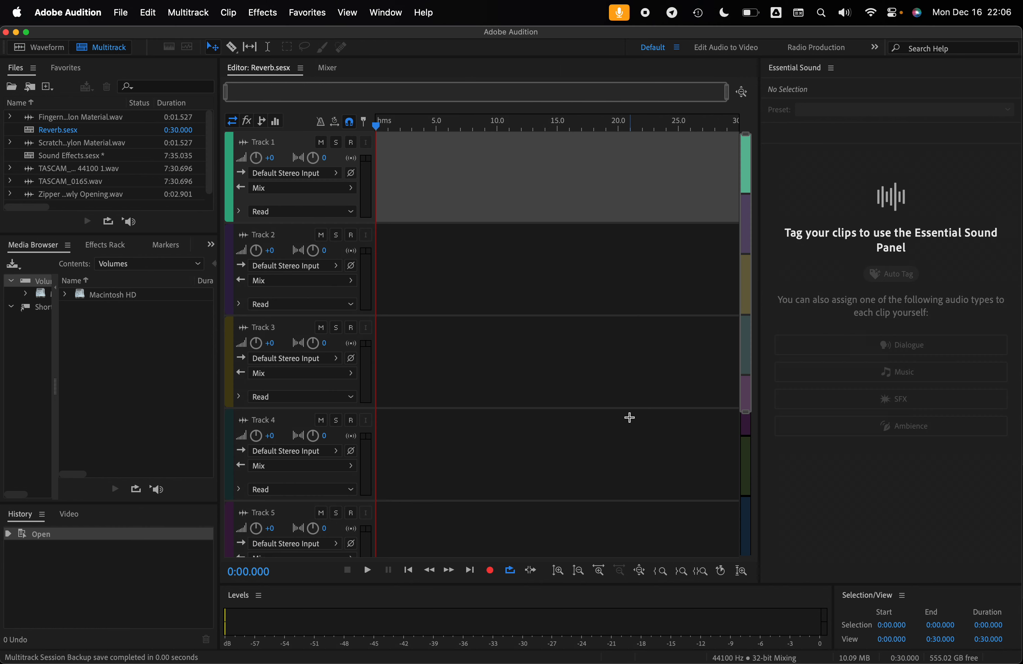
- Place the untrimmed zipper file (0:02.901) on Track 1 starting at about 1.6 s and briefly play the session
left_click(61, 189)
left_click(11, 193)
scroll(52, 191, "down", 3)
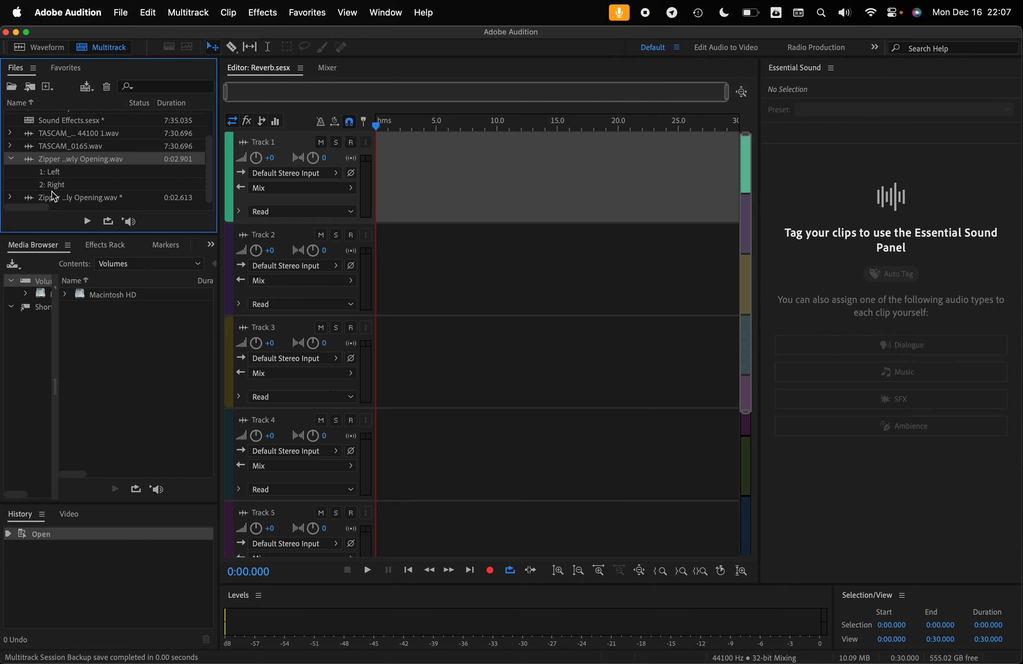
left_click(13, 159)
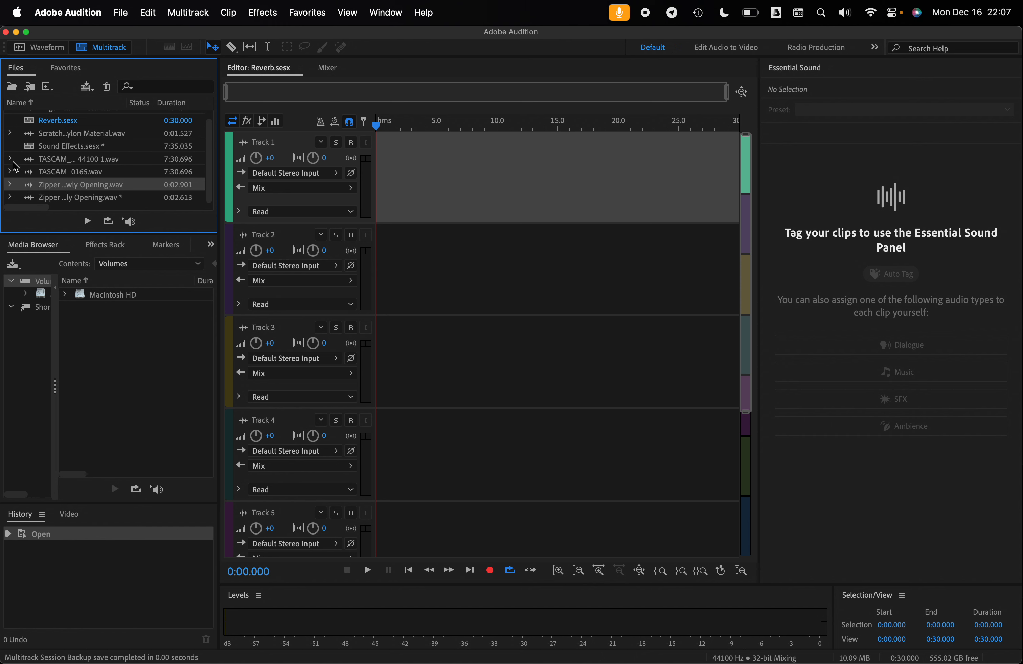
left_click_drag(69, 187, 420, 198)
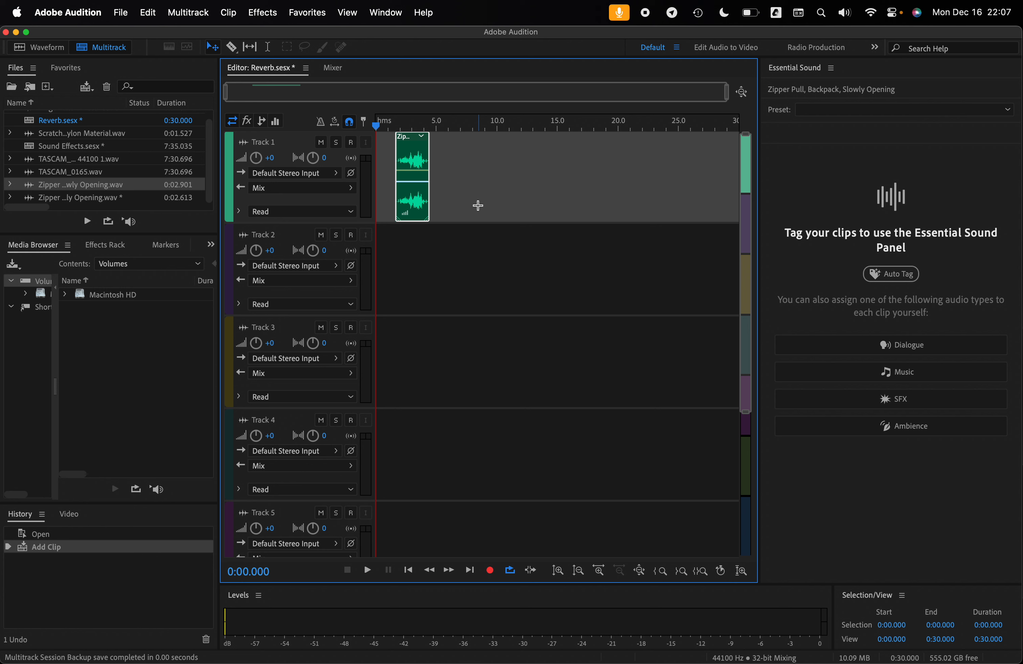
key("space")
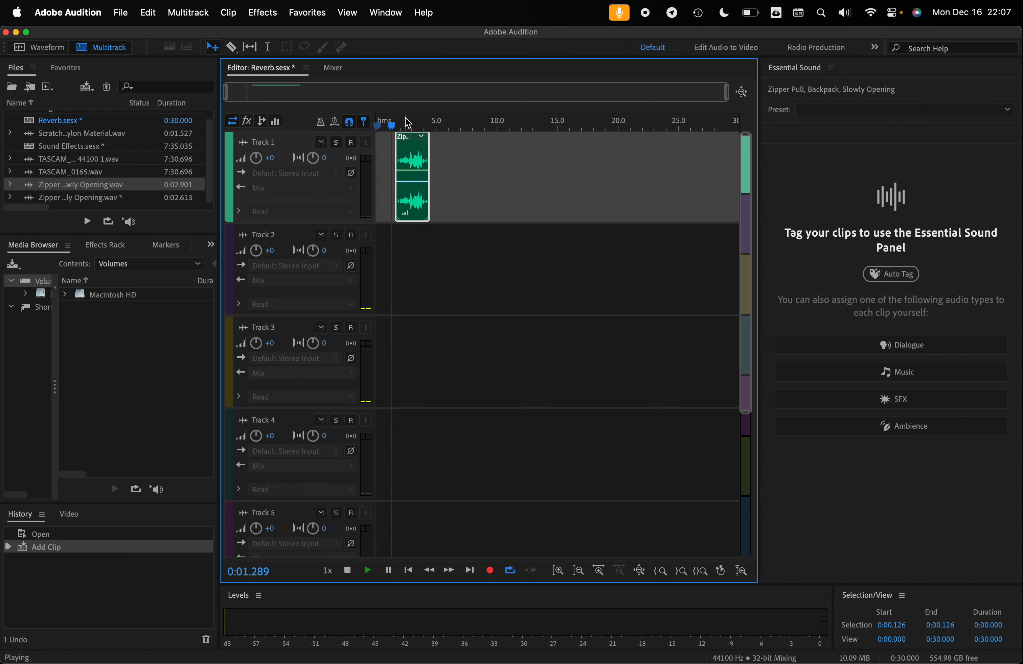
left_click(411, 144)
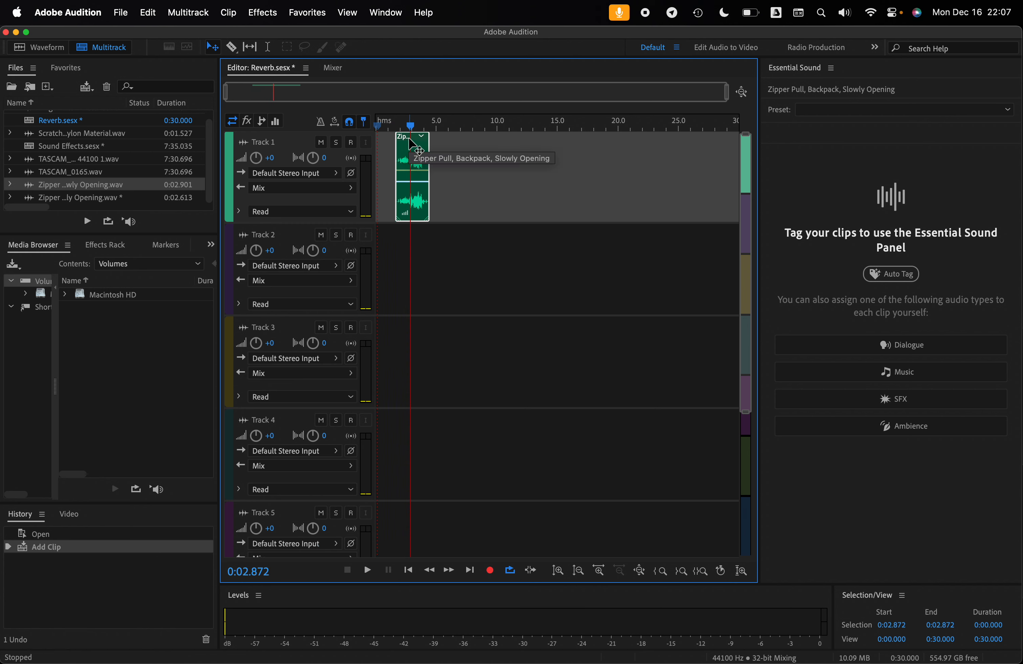
- Add a fade-in and a fade-out to the zipper clip on Track 1
key("equal")
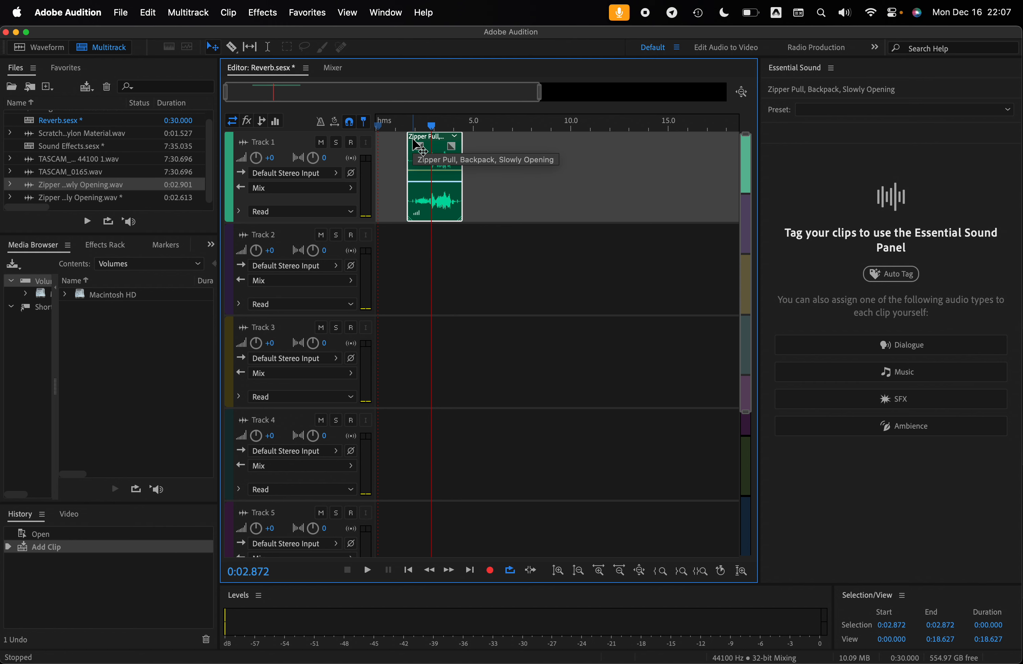
left_click_drag(412, 145, 445, 148)
key("equal")
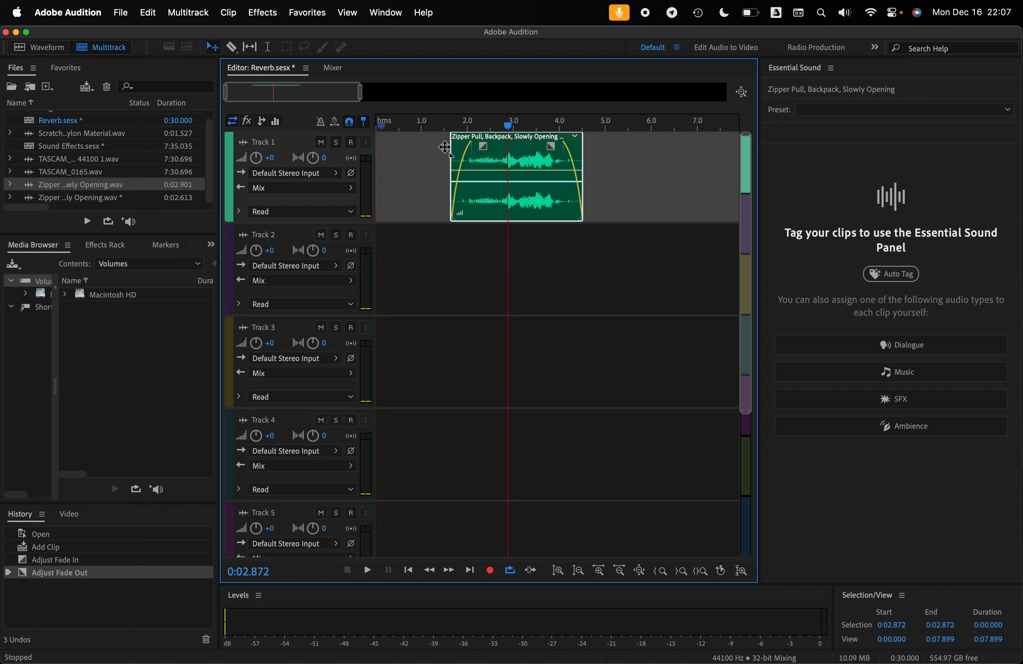
scroll(444, 147, "up", 2)
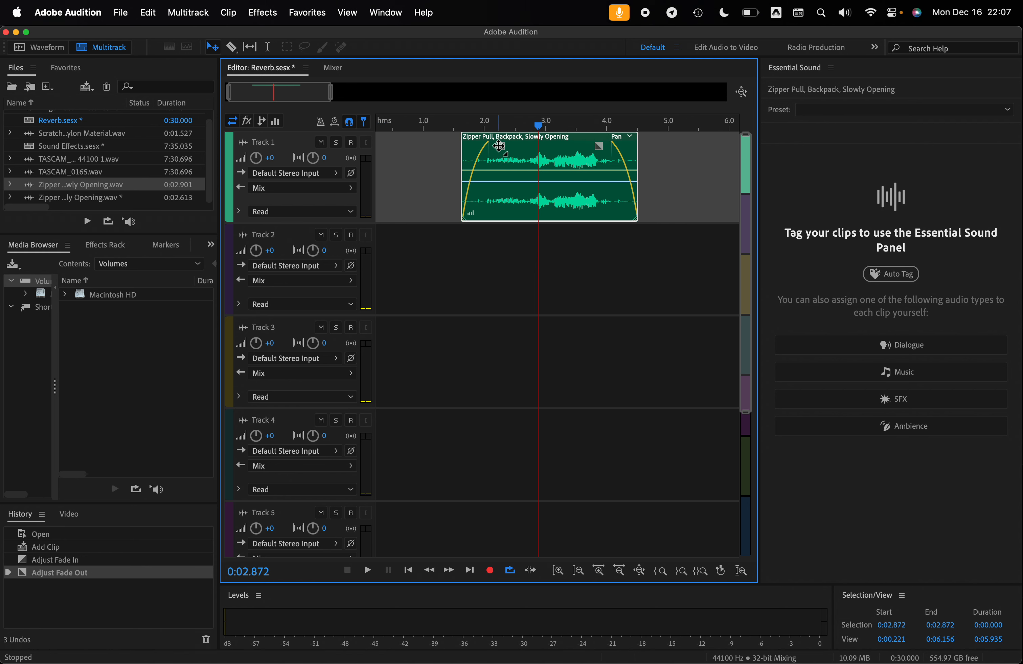
- Try different fade-in lengths on the zipper clip, undo the last three adjustments, and end the fade-in at about 2.1 s
mouse_move(499, 147)
left_mouse_down()
mouse_move(472, 151)
mouse_move(511, 151)
mouse_move(480, 147)
left_mouse_up()
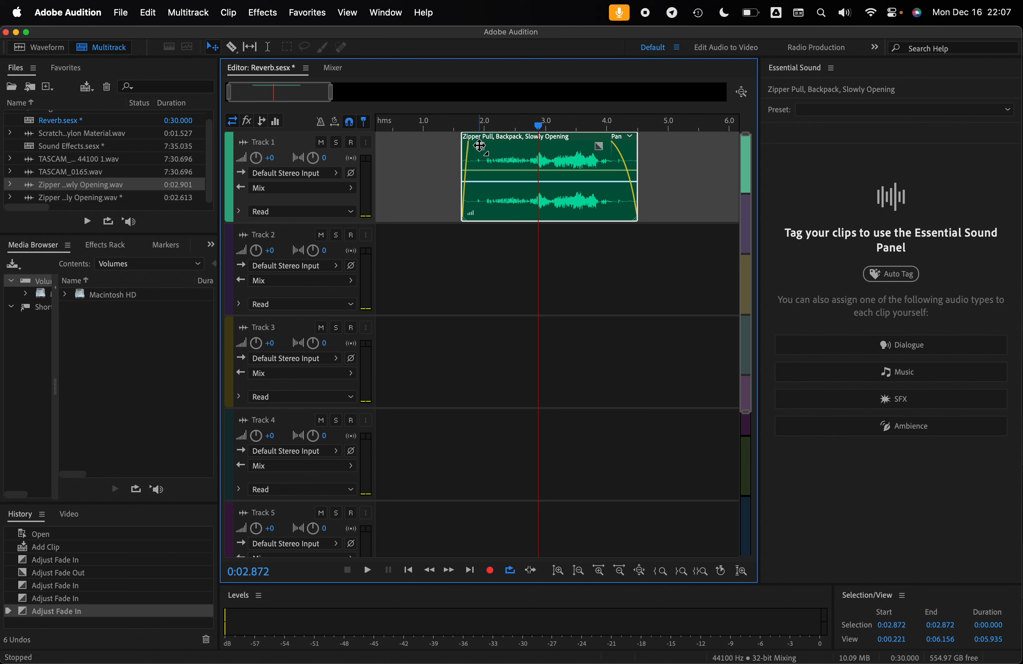
left_click_drag(480, 147, 484, 147)
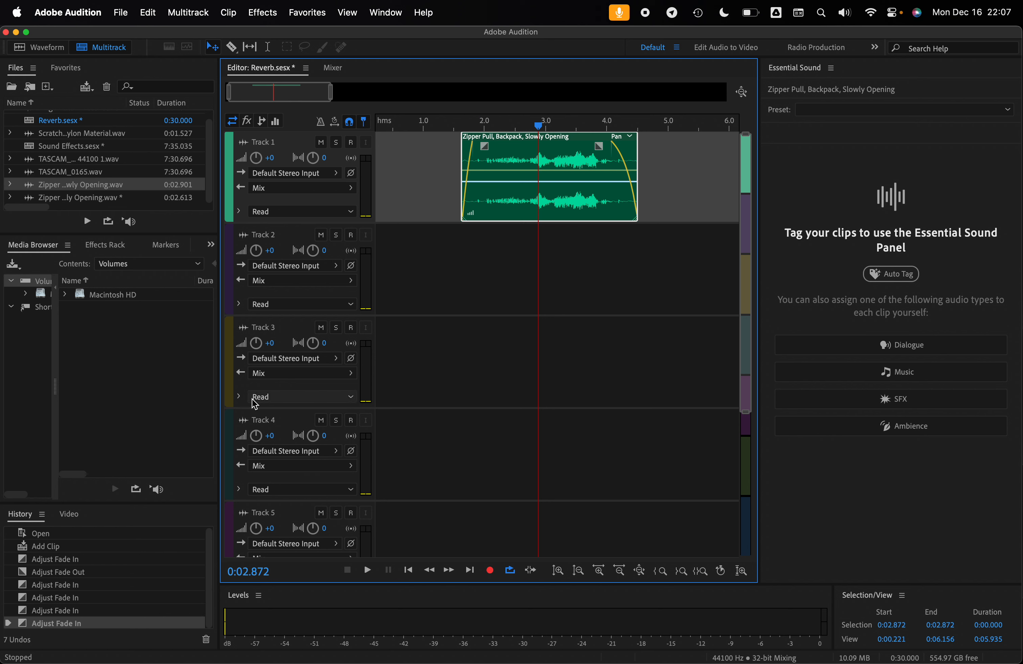
key("super+z")
key("super+z")
key("super+z")
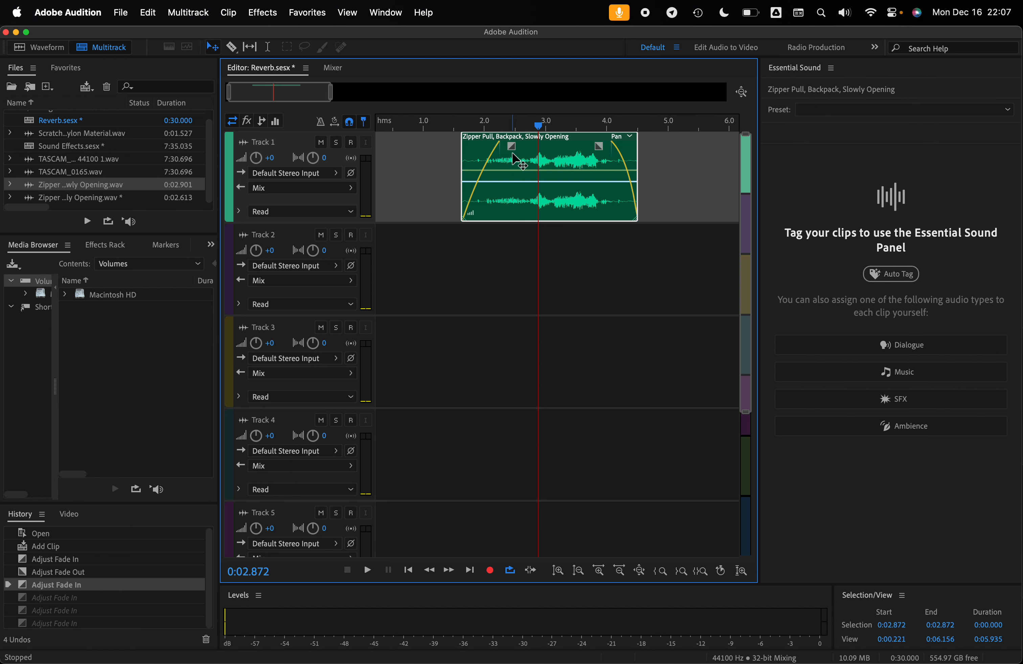
left_click_drag(513, 147, 501, 146)
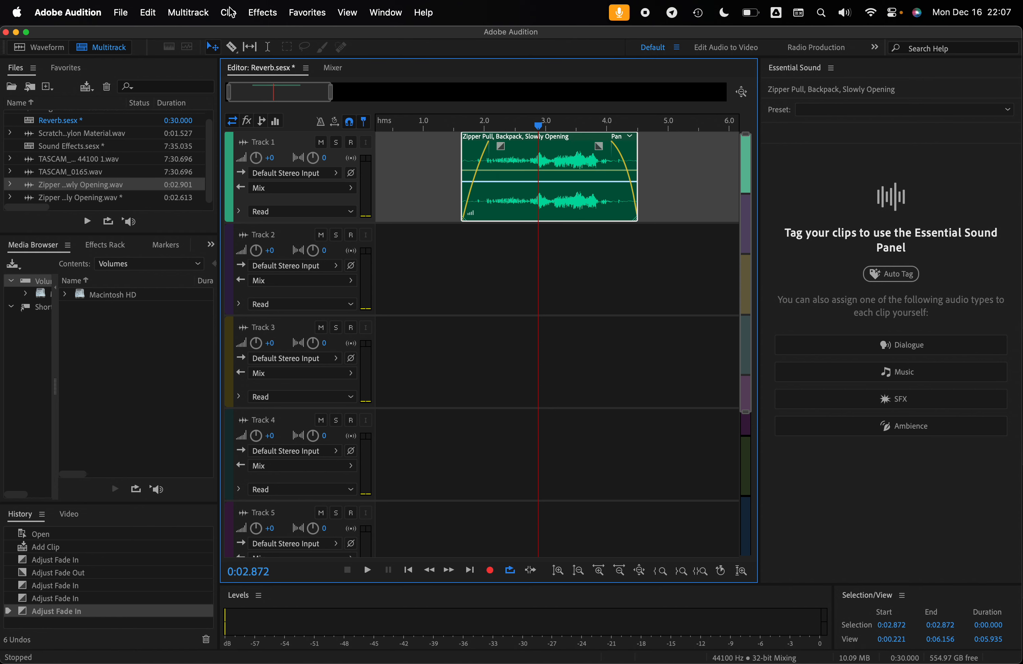
- Add the Full Reverb effect with the Gymnasium 2 preset to Track 1 and preview it
left_click(251, 13)
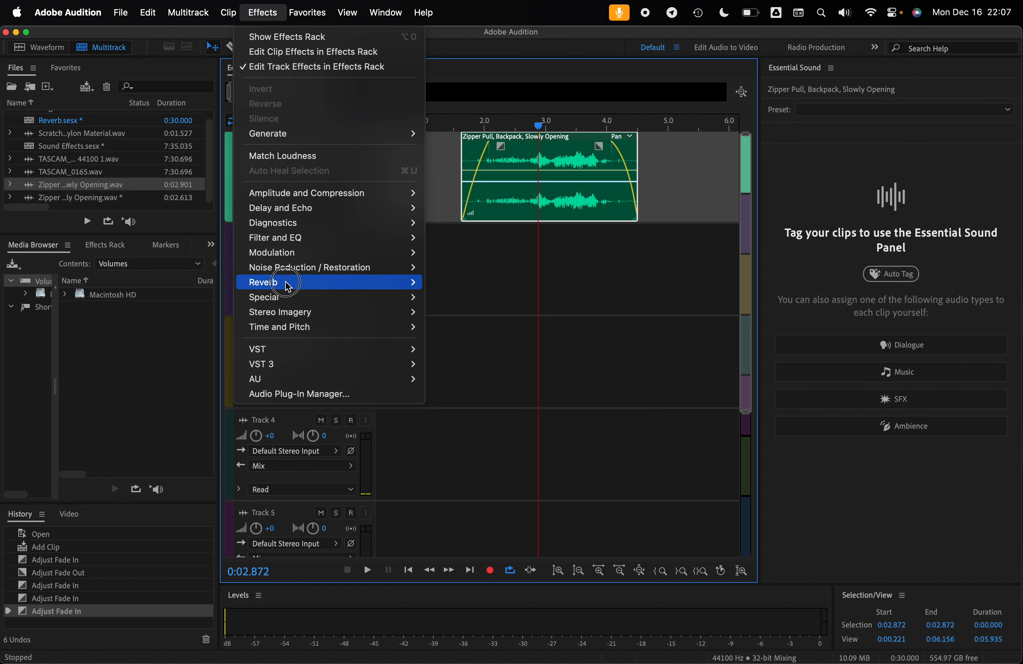
mouse_move(390, 283)
left_click(463, 297)
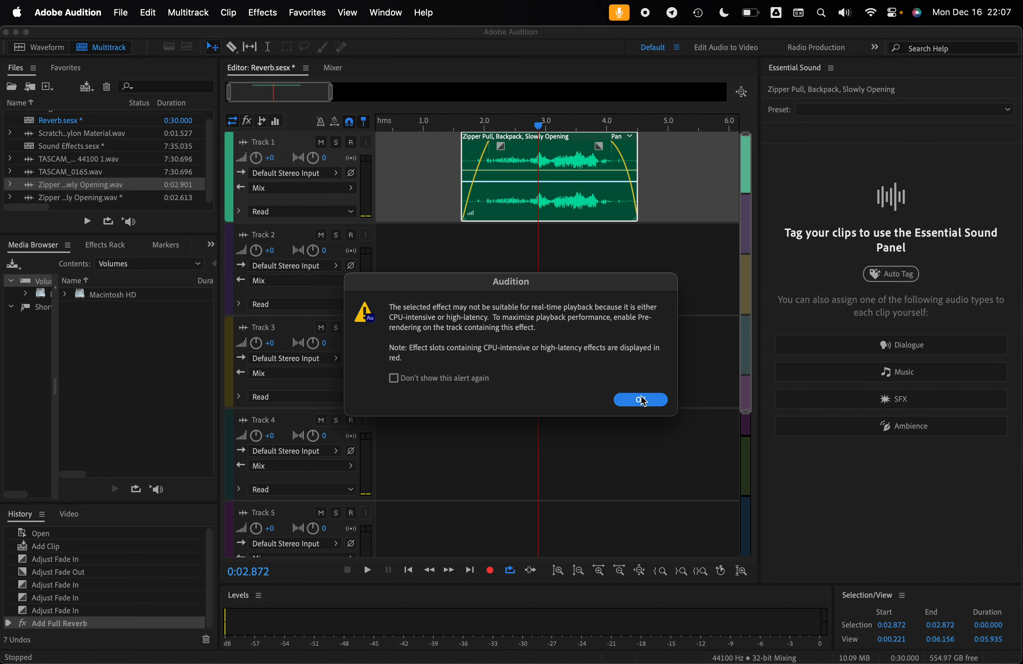
left_click(640, 400)
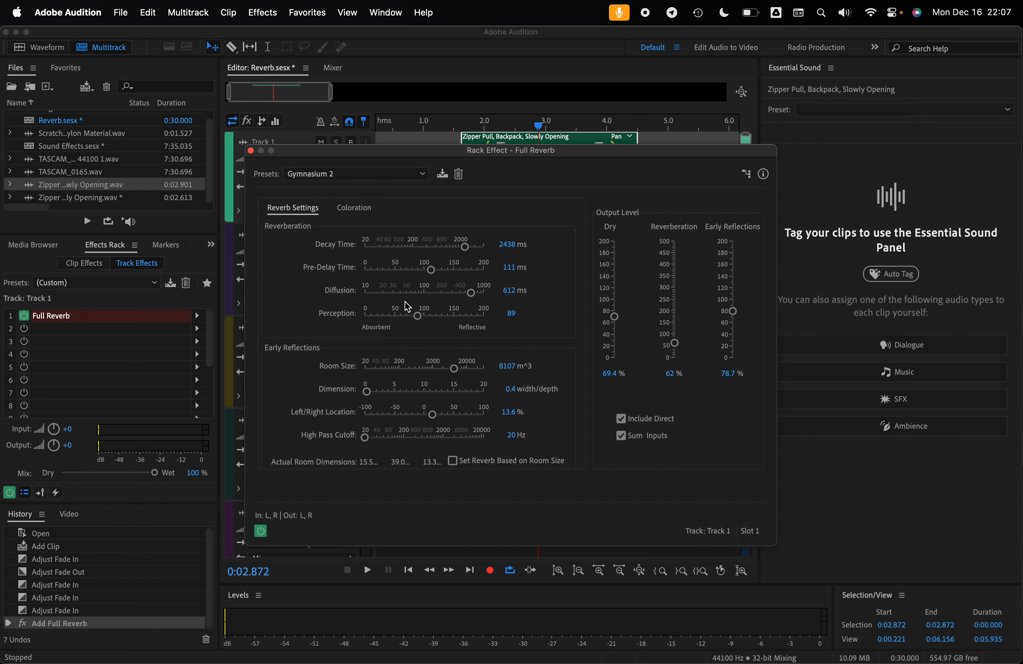
key("space")
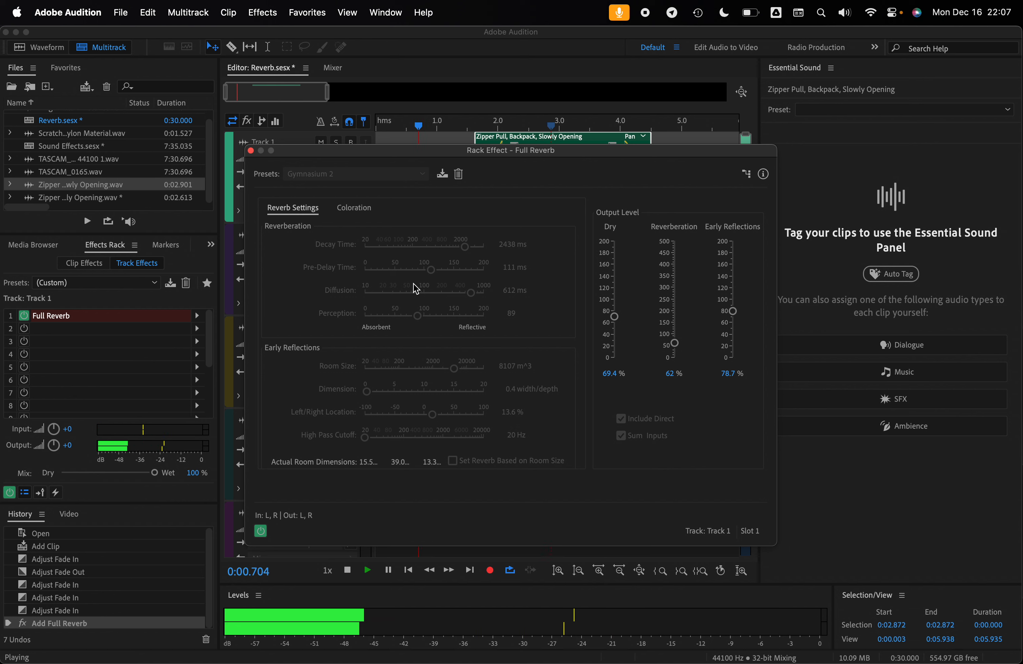
key("space")
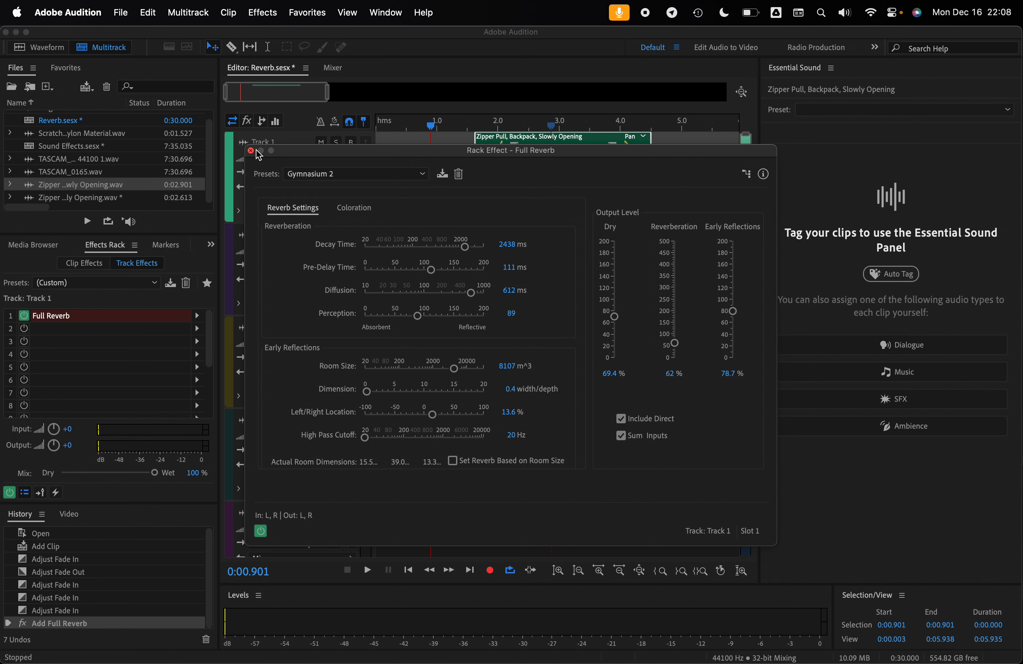
- Look at Full Reverb's Coloration settings and preview the zipper clip with the Martian Echo preset
left_click(353, 208)
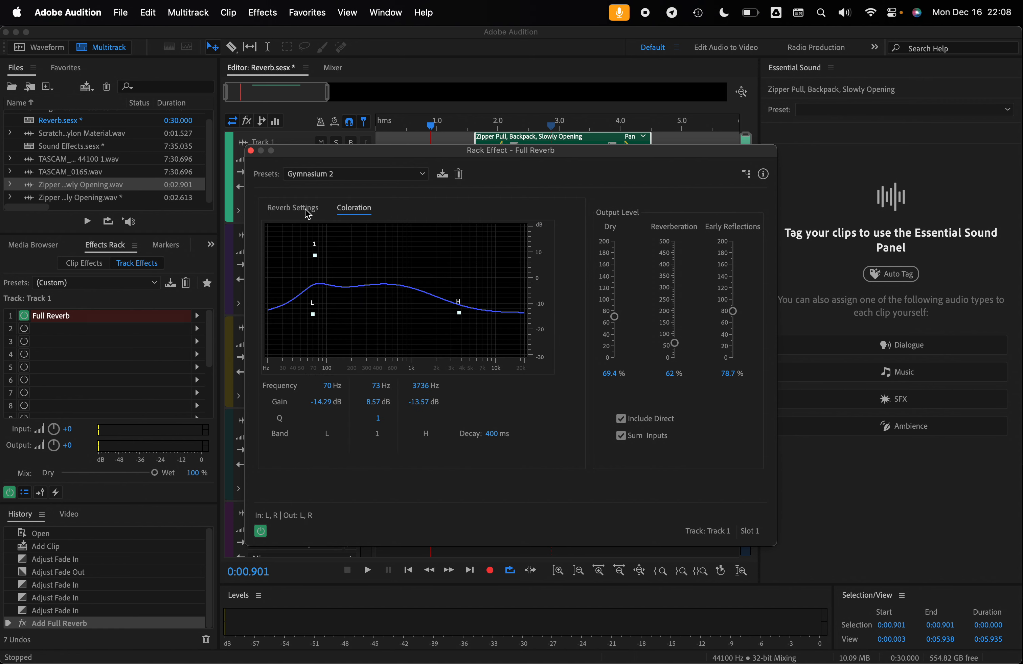
left_click(298, 208)
left_click(354, 174)
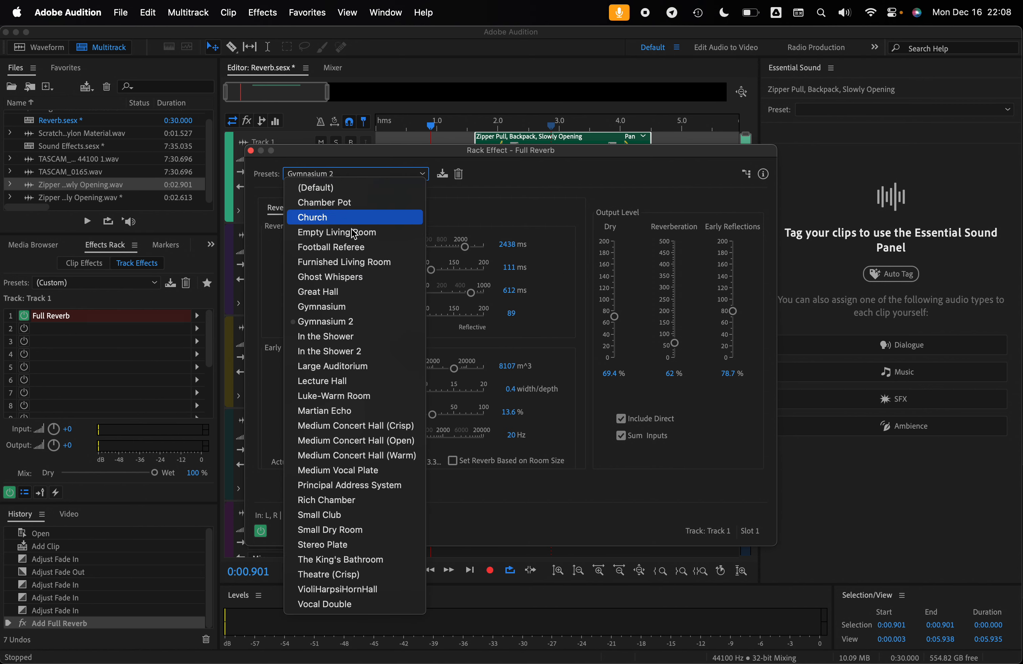
left_click(328, 410)
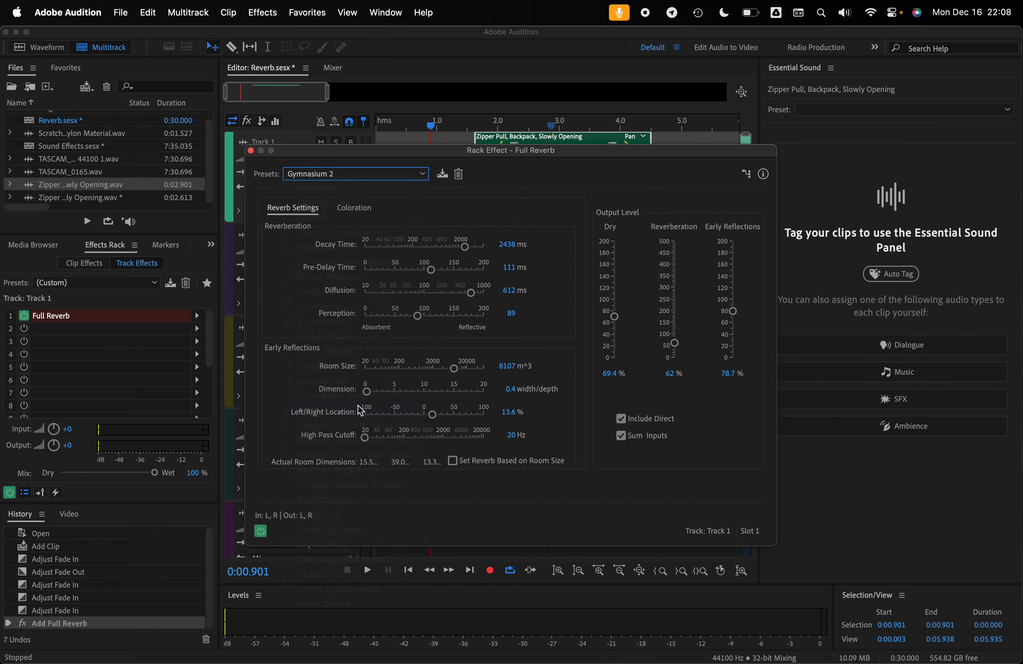
key("space")
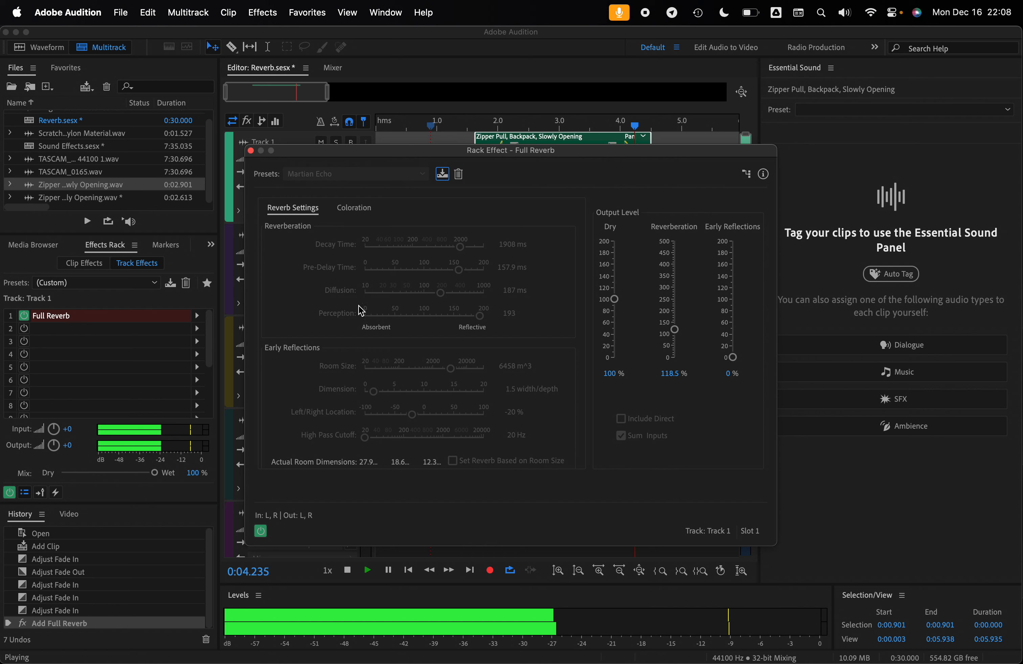
key("space")
- Set Track 1's Full Reverb to the Gymnasium 2 preset, preview the zipper clip, and close the effect window
left_click(402, 173)
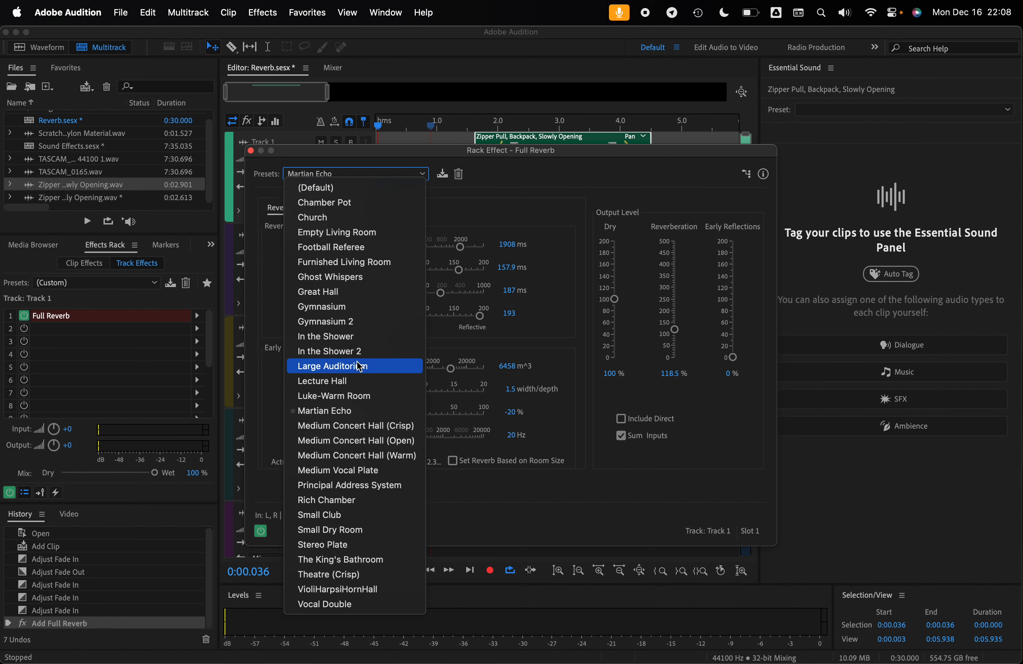
left_click(370, 323)
key("space")
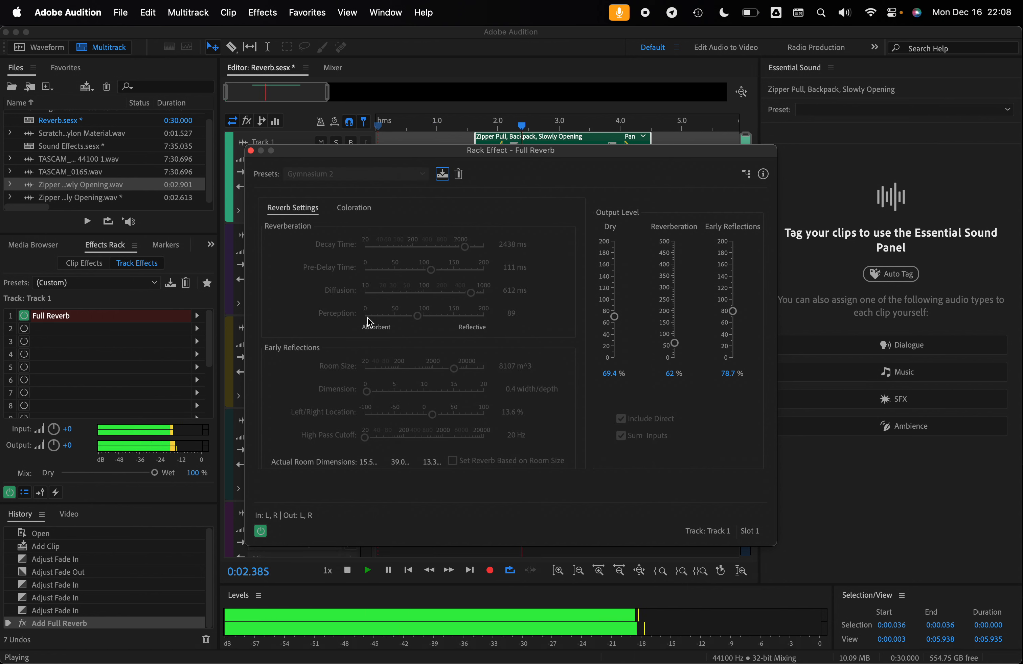
key("space")
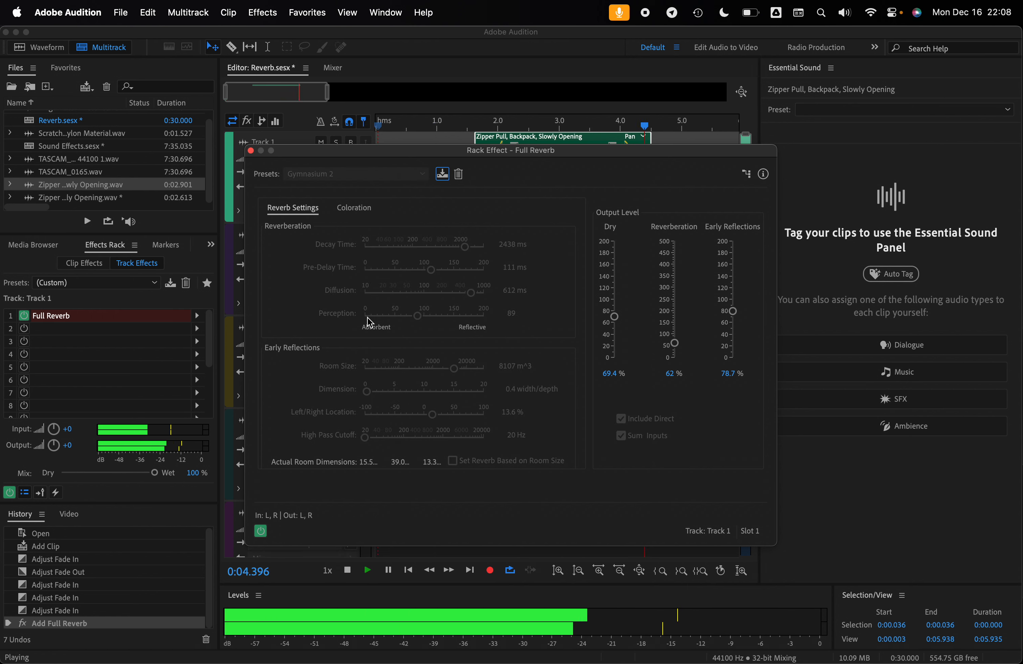
left_click(251, 151)
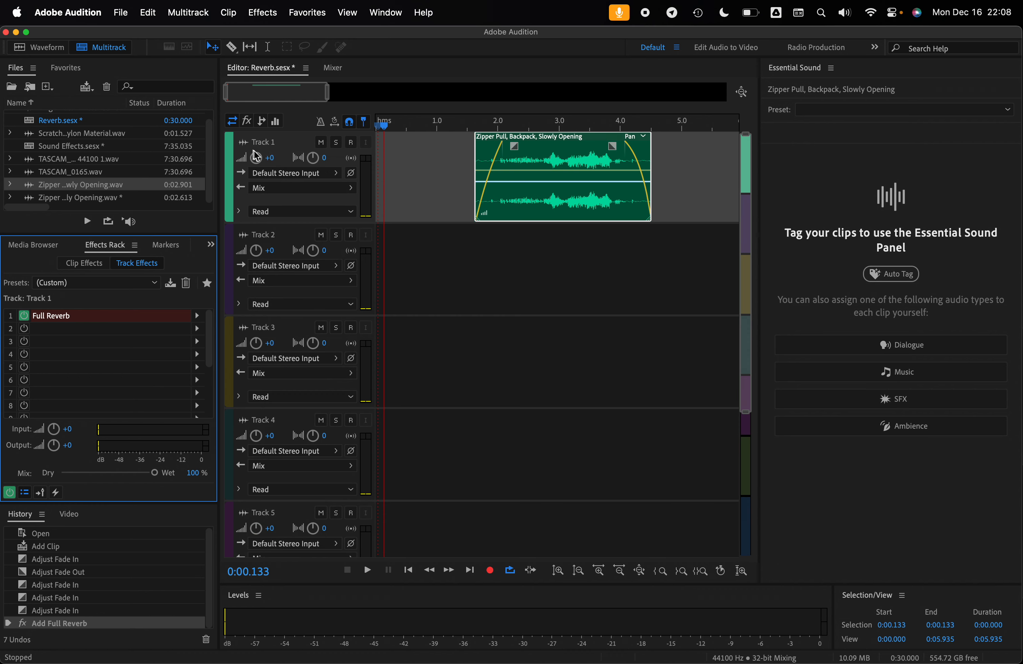
- Select Track 2 and move the playhead to the end of the zipper clip at about 4.52 s
left_click(446, 249)
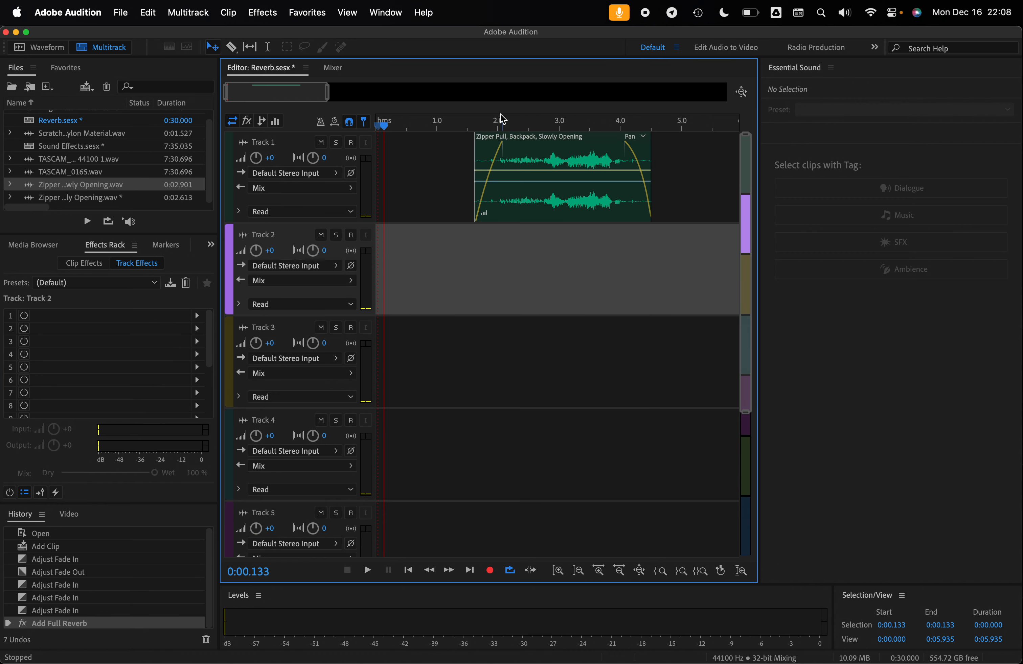
left_click_drag(503, 119, 653, 147)
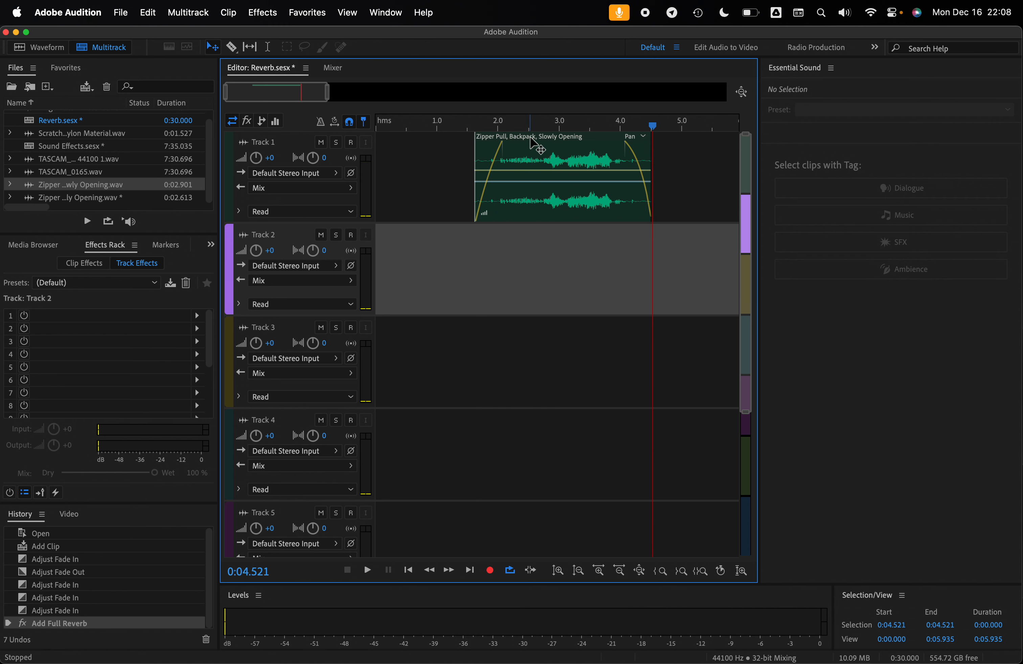
- Move the zipper clip to the start of Track 1 and preview it with the reverb
left_click_drag(534, 145, 358, 136)
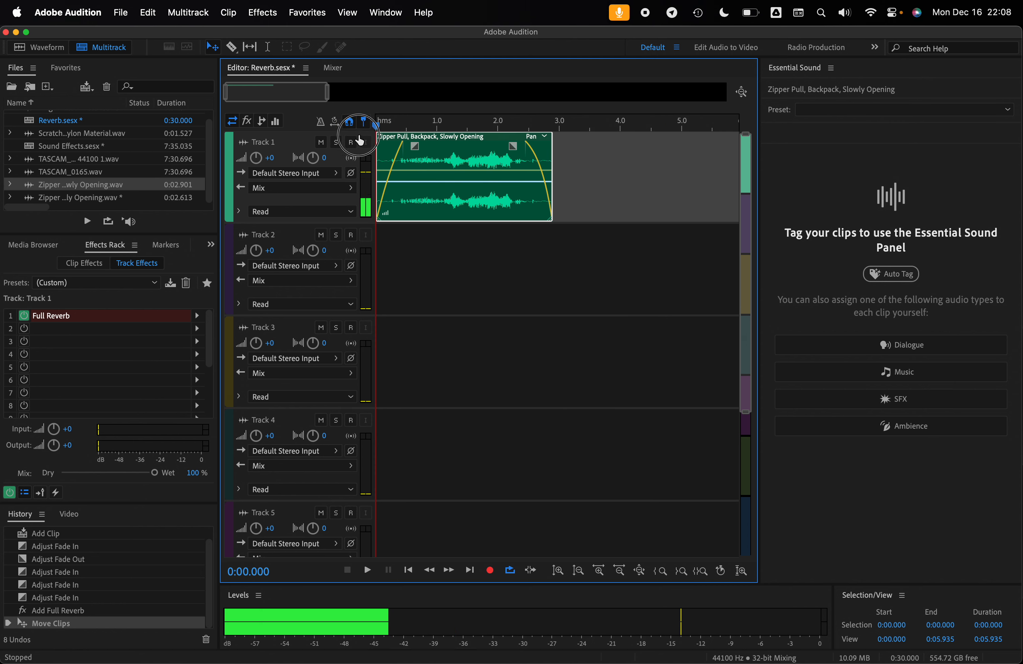
key("space")
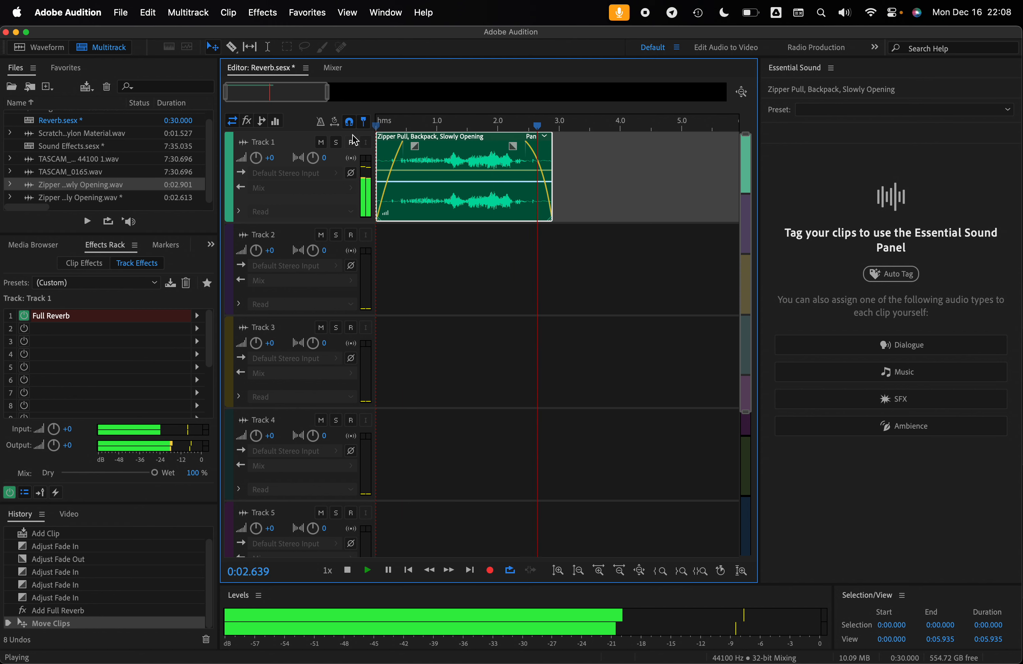
key("space")
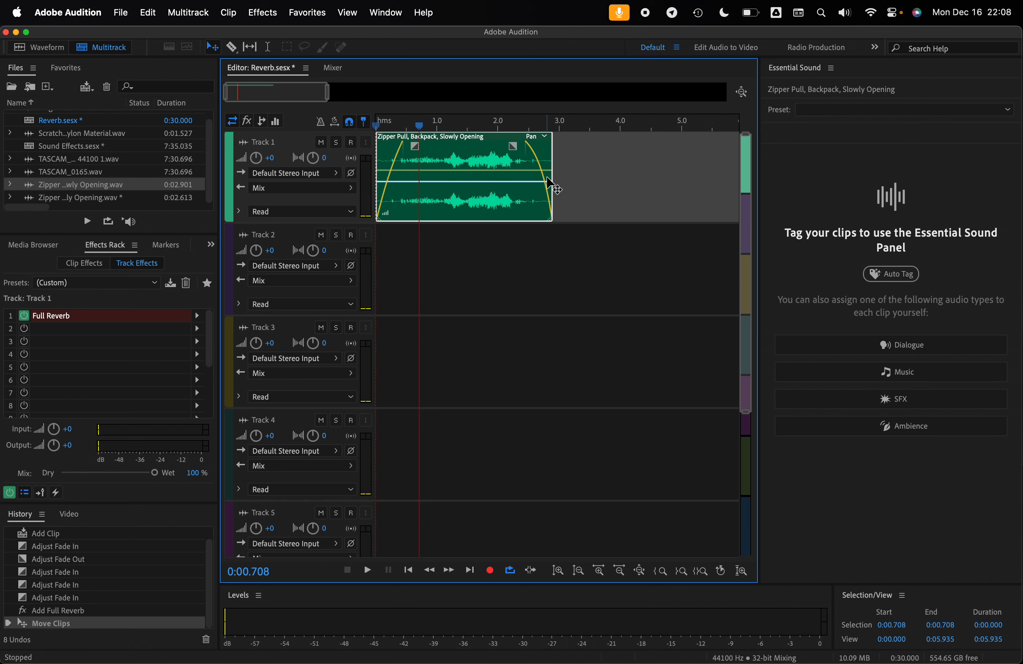
- Adjust the zipper clip's fade-out, trim the clip's end to about 2.3 s, and preview it from about 0.475 s
left_click_drag(513, 146, 477, 146)
left_click_drag(552, 165, 516, 165)
left_click_drag(443, 123, 405, 125)
key("space")
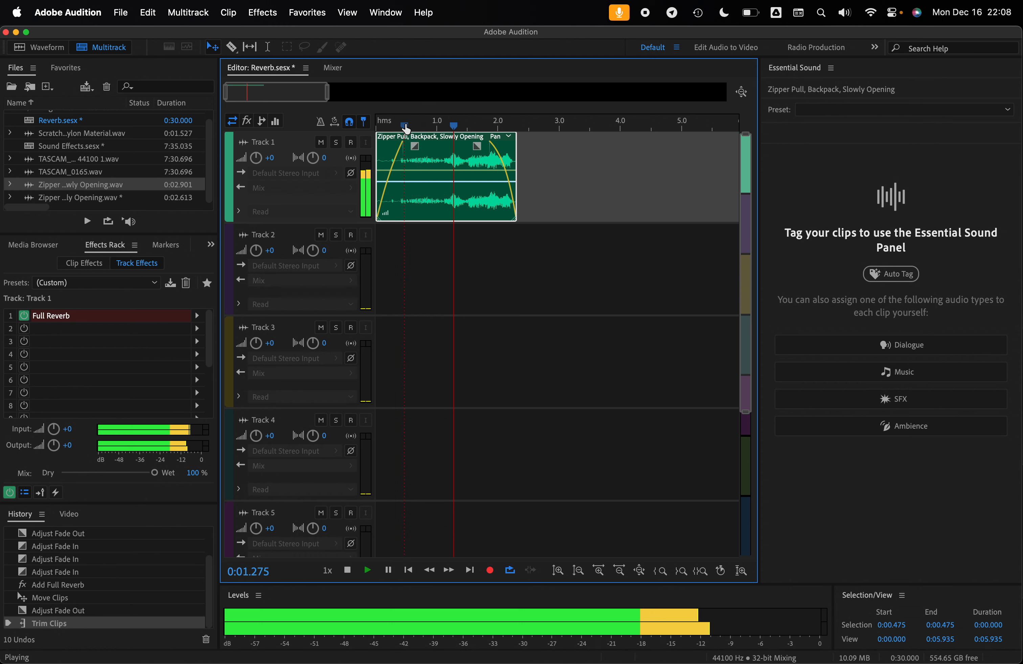
key("space")
key("space")
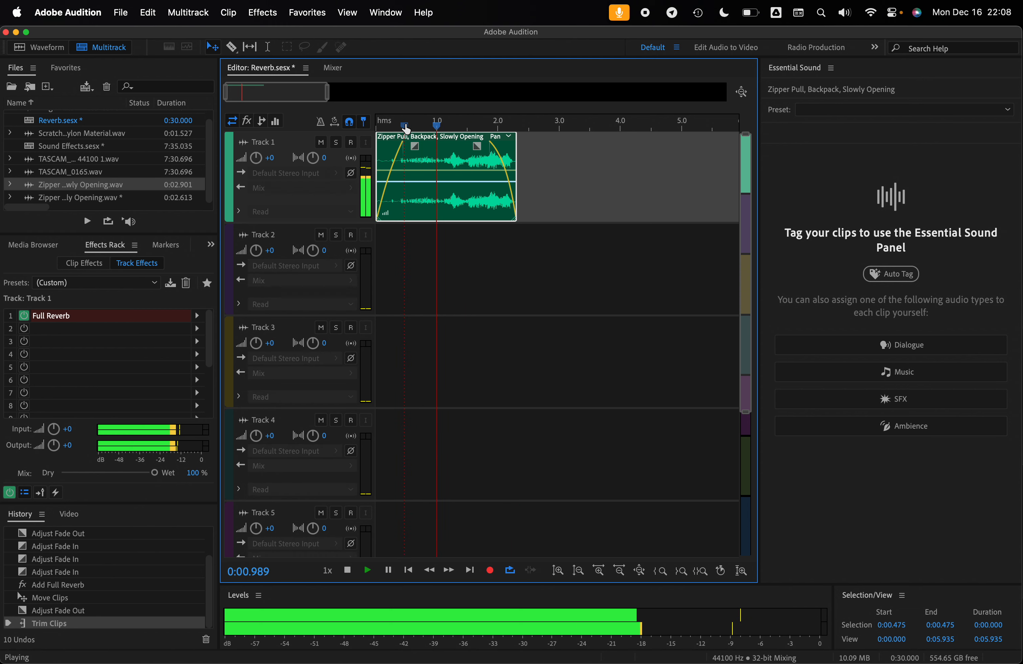
key("space")
- Play Track 1 from 0:00.000 and turn off loop playback so the reverb tail plays past the clip's end
scroll(388, 125, "right", 1)
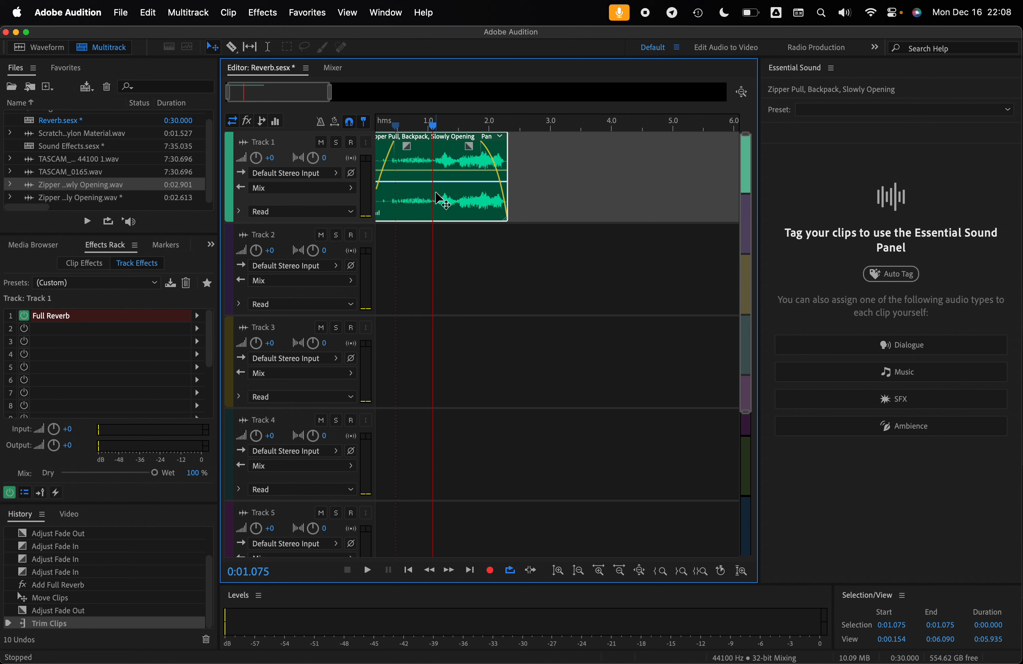
left_click_drag(471, 122, 326, 139)
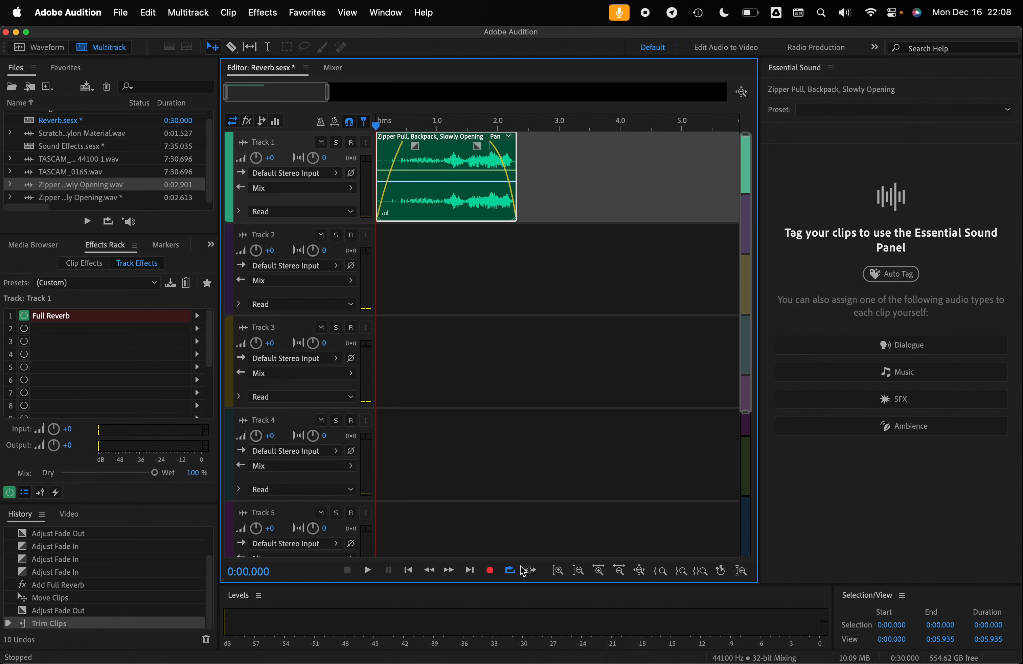
key("space")
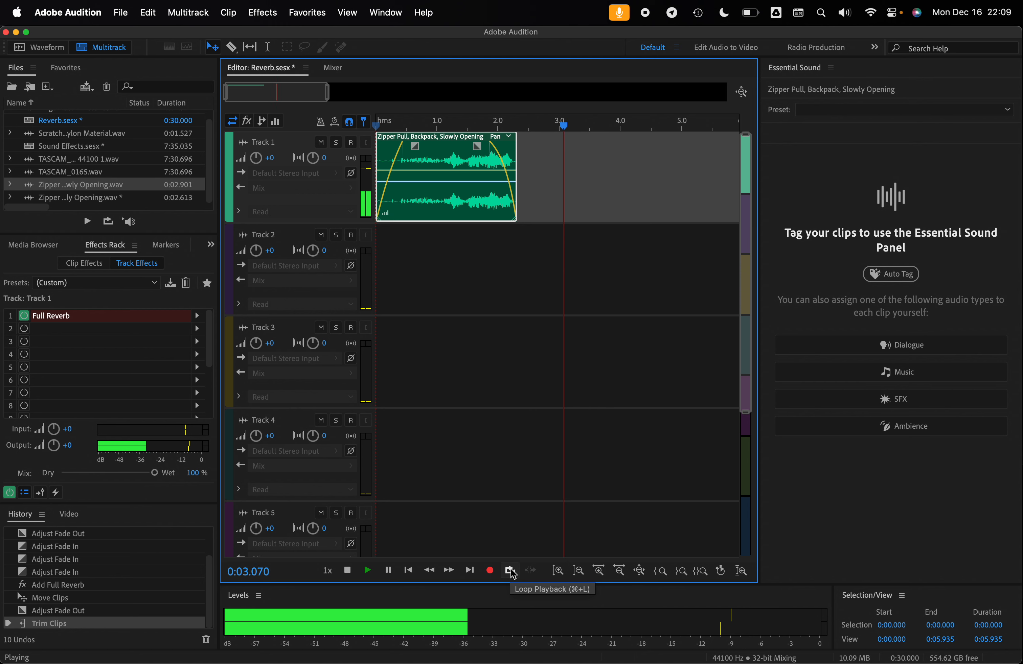
key("space")
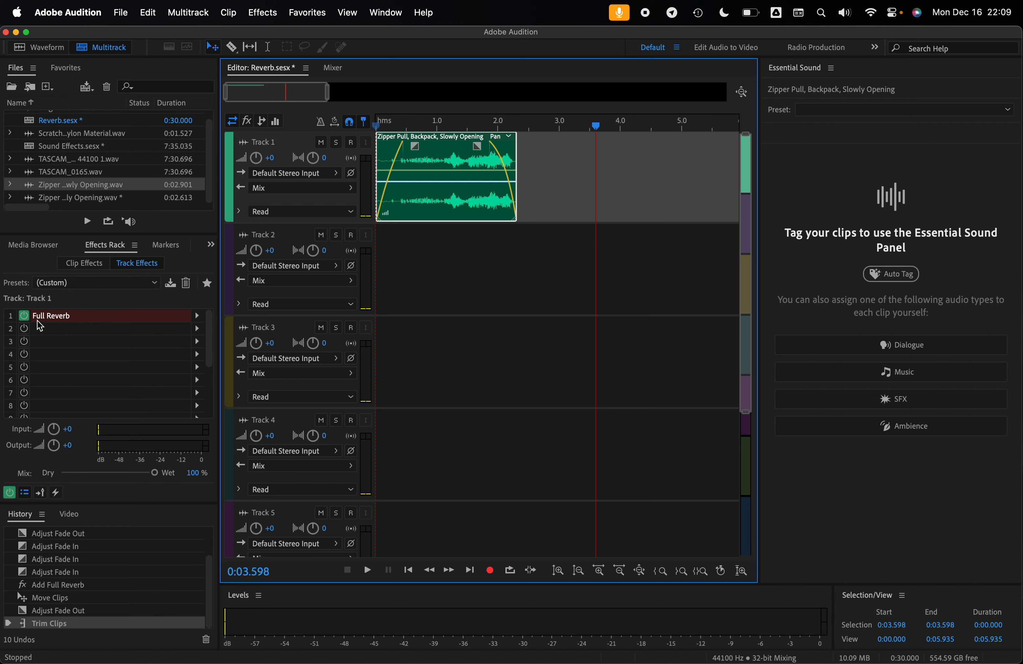
- Add the Scratch, Fingernails, Nylon Material clip to Track 1 at about 2.75 s and preview it
left_click(84, 137)
left_click_drag(67, 140, 546, 180)
left_click(548, 127)
key("space")
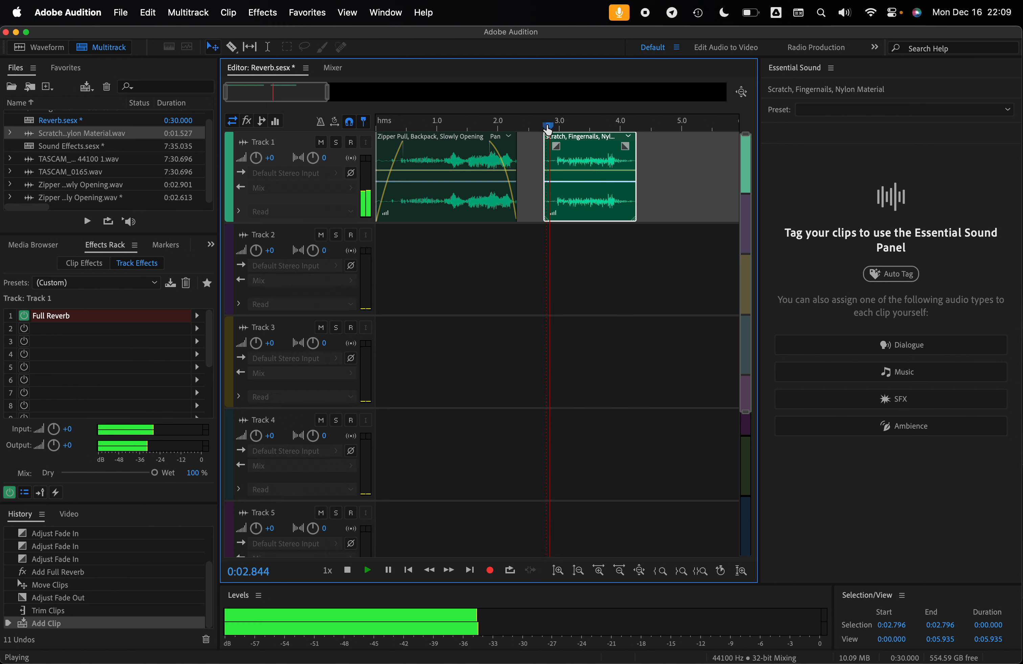
key("space")
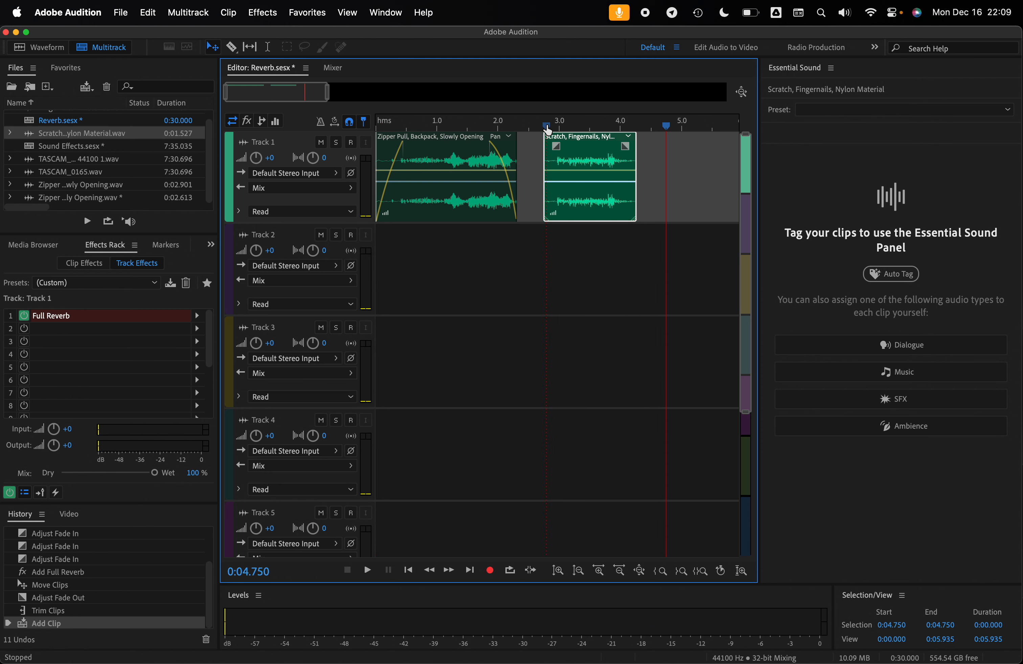
- Compare the scratch clip with Track 1's Full Reverb bypassed, and re-enable the effect
left_click(24, 316)
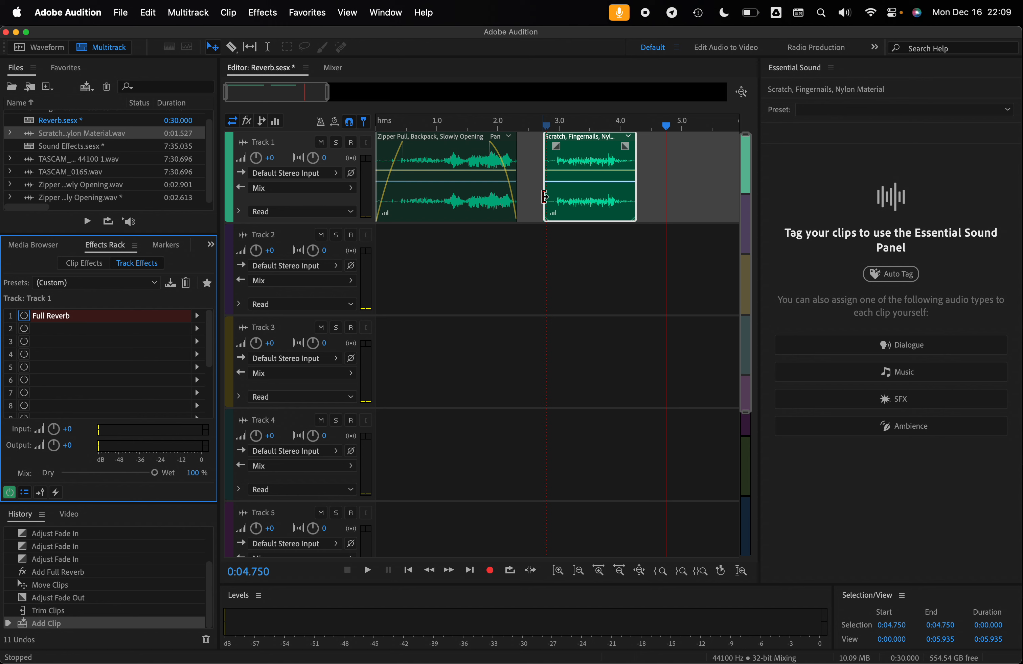
left_click(559, 126)
key("space")
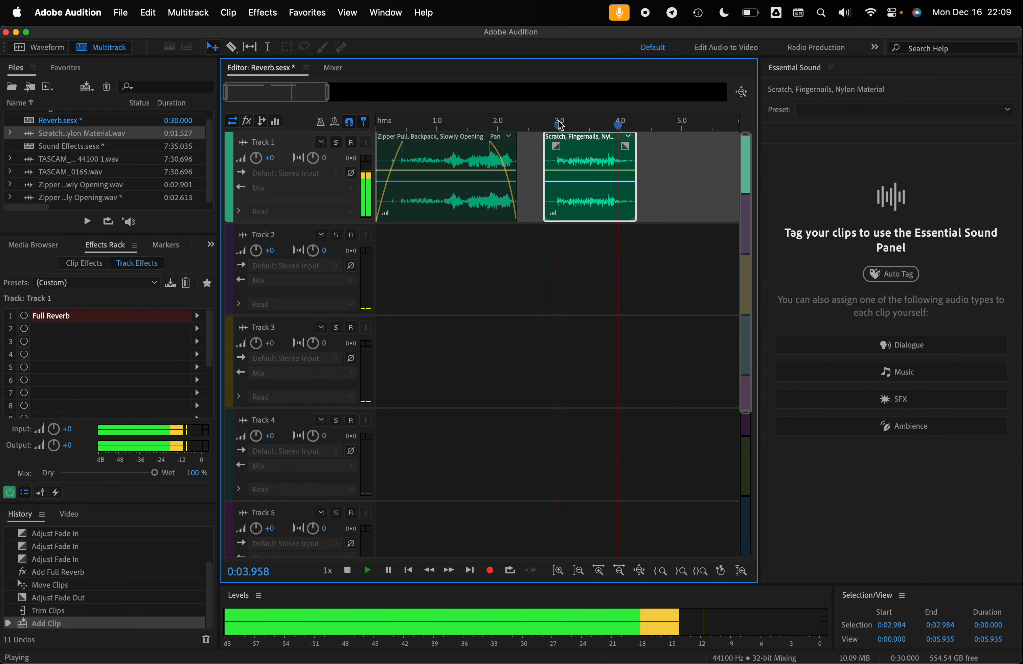
key("space")
left_click(24, 315)
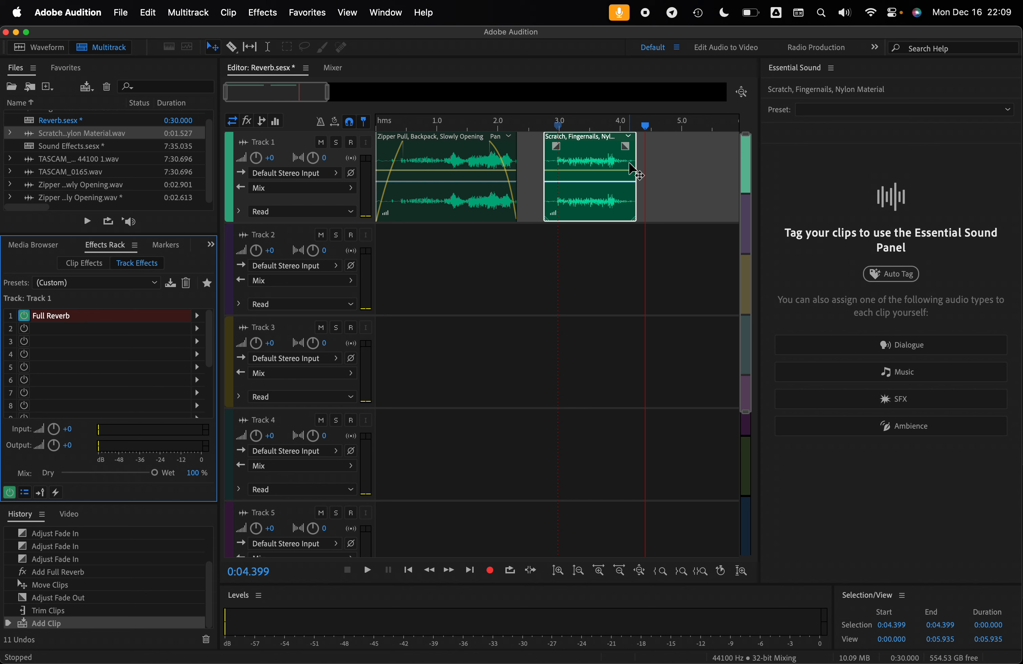
key("space")
key("space")
- Move the scratch clip on Track 1 to start at about 3.0 s
left_click_drag(676, 177, 349, 173)
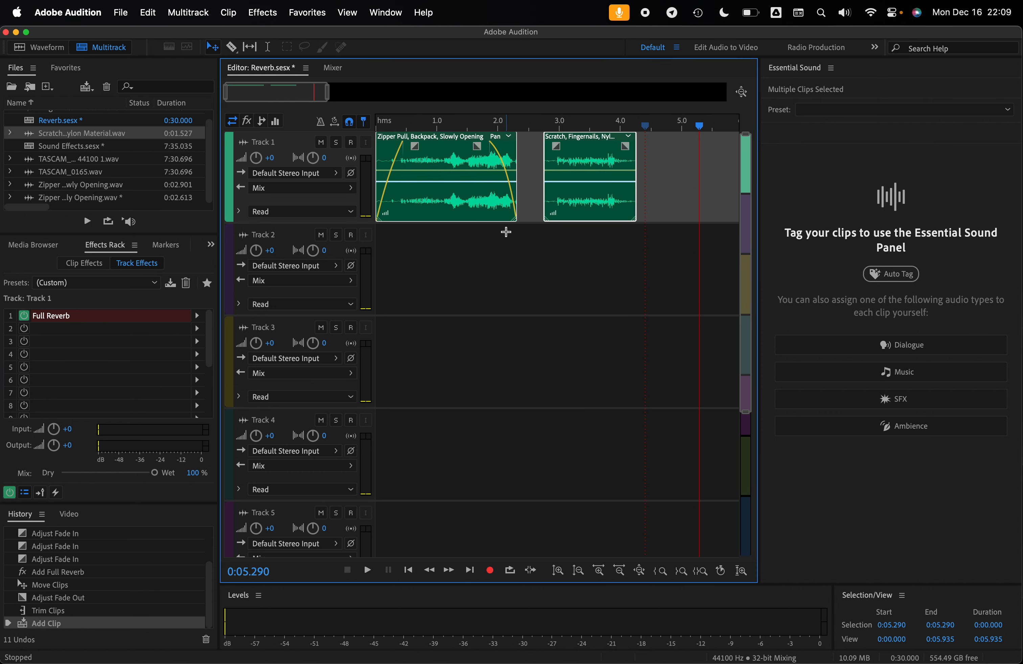
left_click(528, 159)
mouse_move(602, 175)
left_mouse_down()
mouse_move(565, 172)
mouse_move(614, 170)
left_mouse_up()
left_click(528, 179)
- Select only the zipper clip and look at the Multitrack Mixdown export options, including Selected Clips
left_click(433, 167)
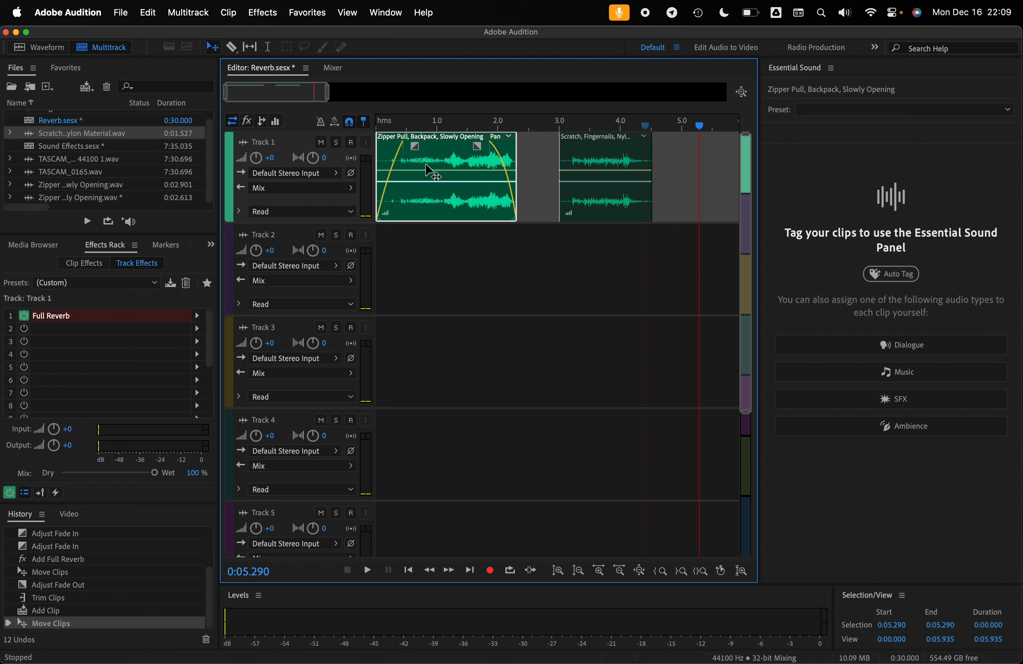
left_click(120, 12)
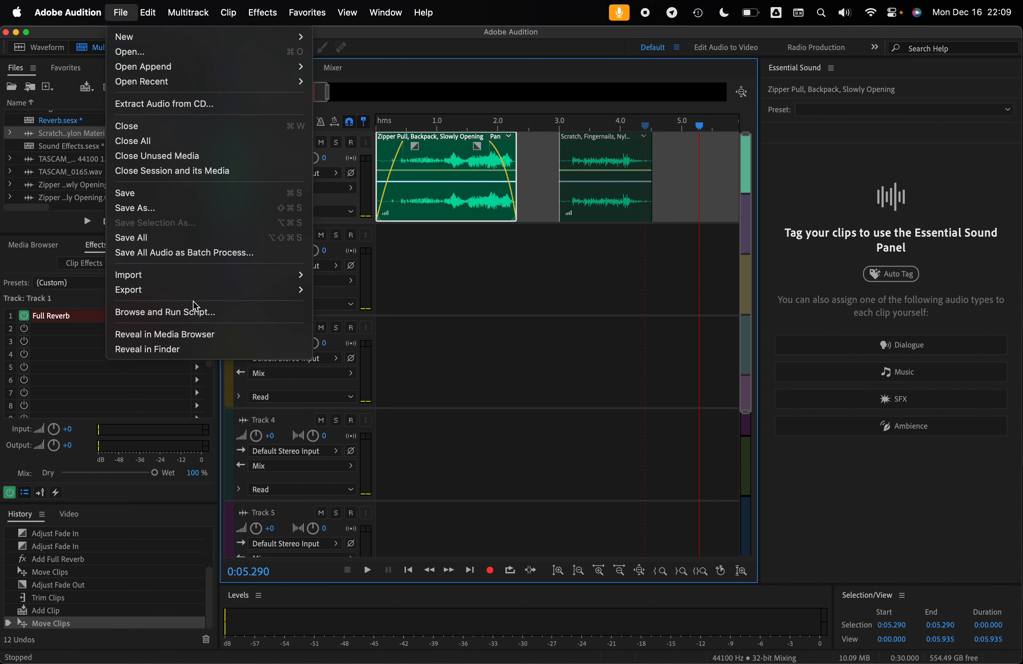
mouse_move(201, 293)
mouse_move(437, 357)
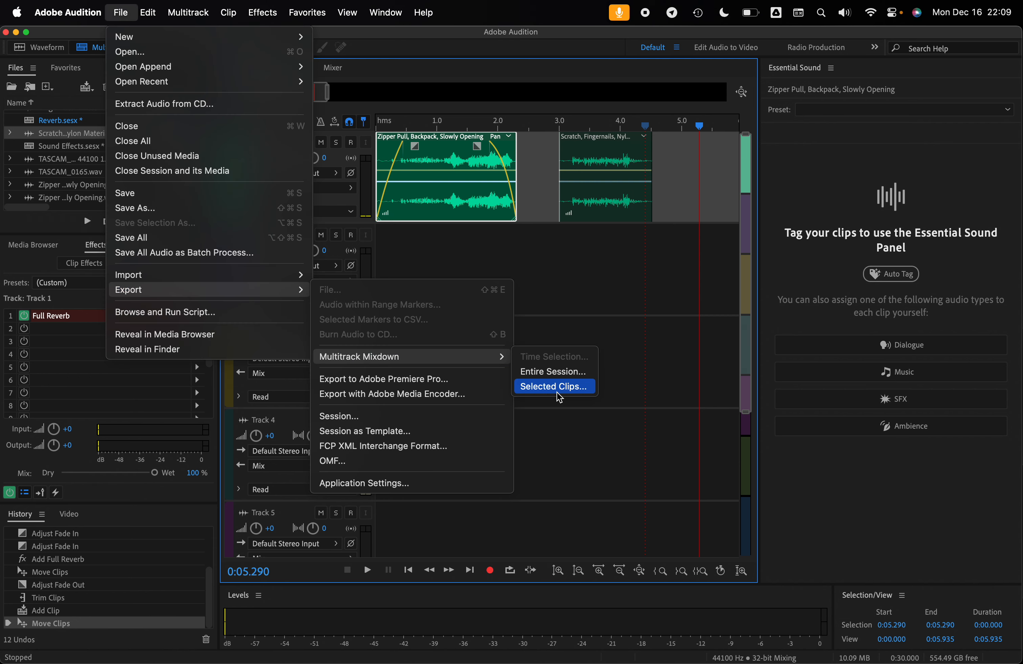
left_click(546, 202)
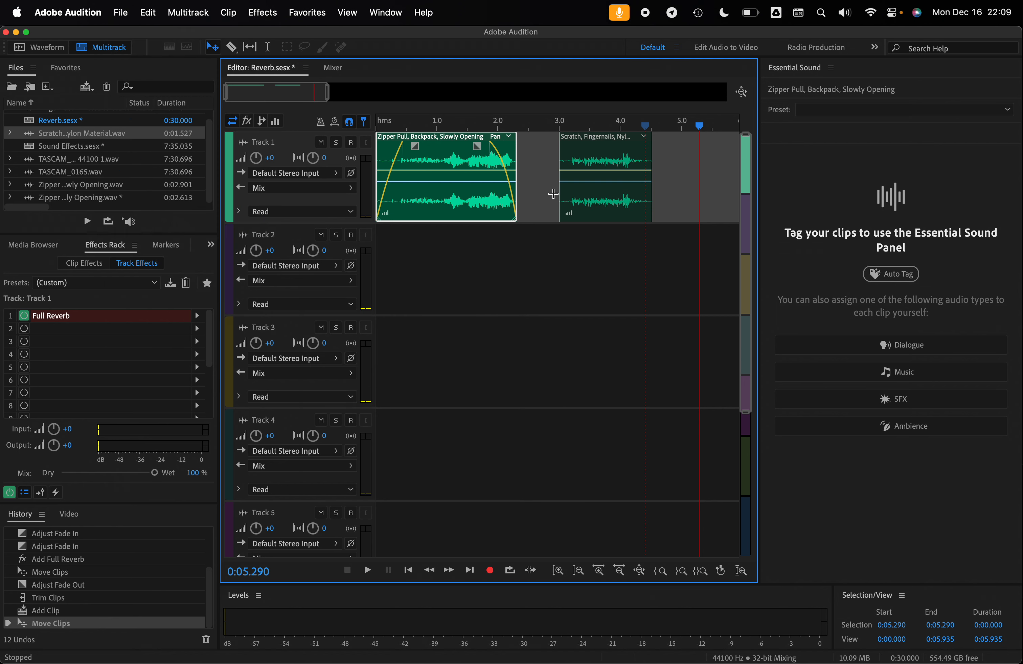
- Export a multitrack mixdown of the entire session as Reverb_mixdown.wav in Wave PCM format, with the sample type same as source
left_click(660, 173)
left_click_drag(711, 188, 496, 202)
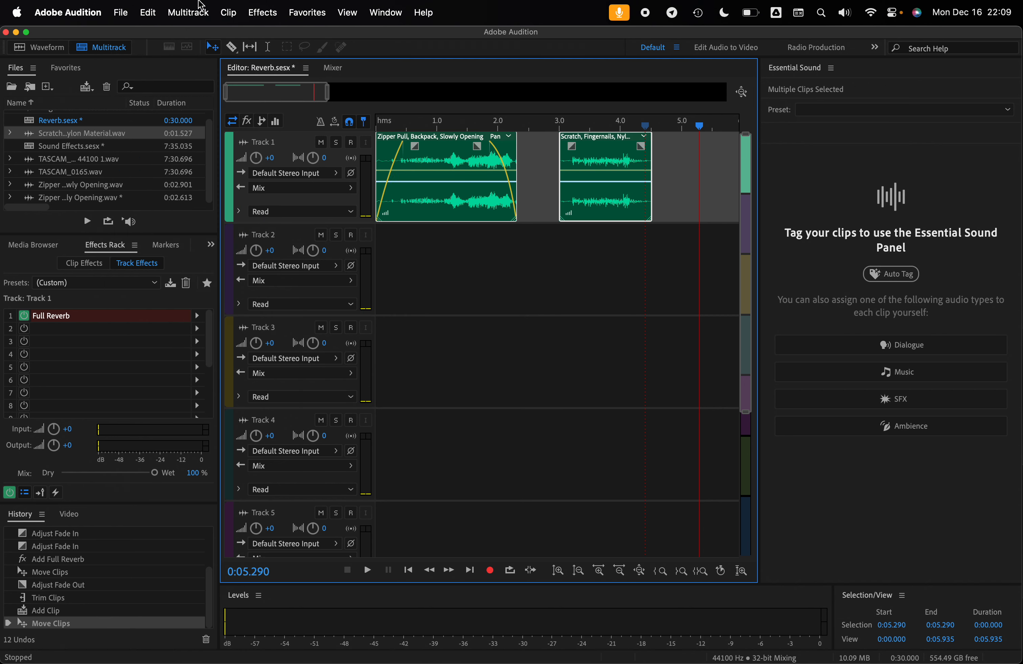
left_click(135, 5)
mouse_move(300, 292)
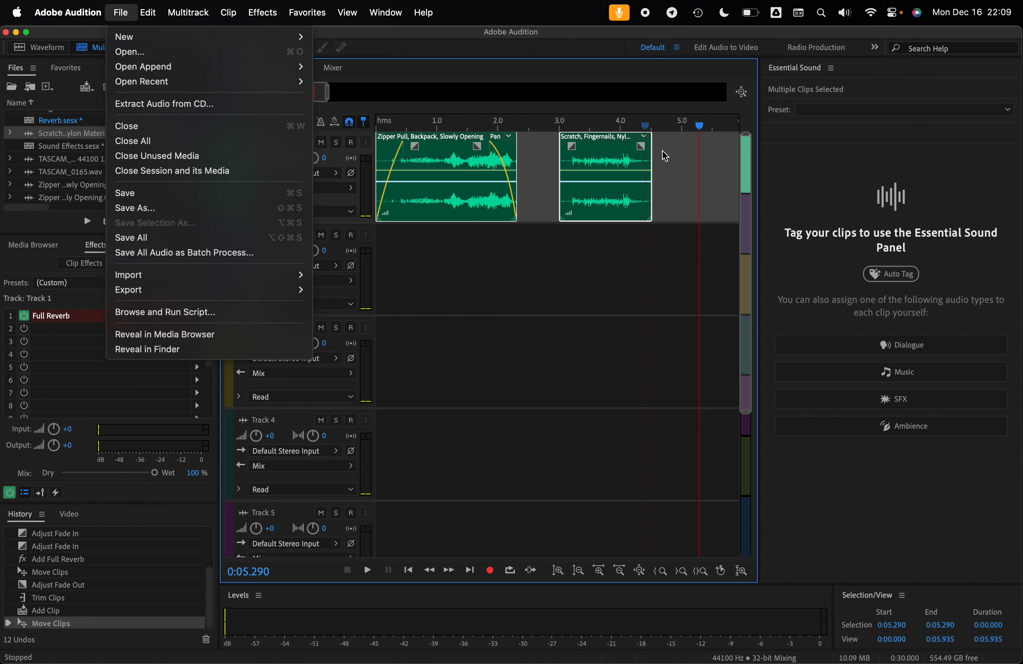
mouse_move(233, 292)
mouse_move(348, 362)
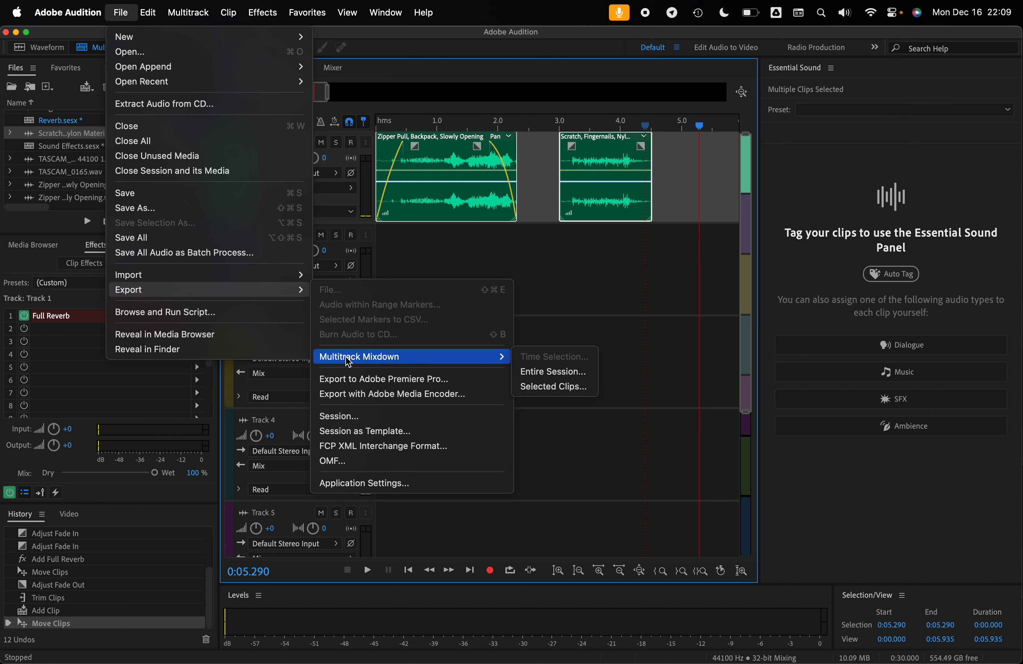
left_click(544, 373)
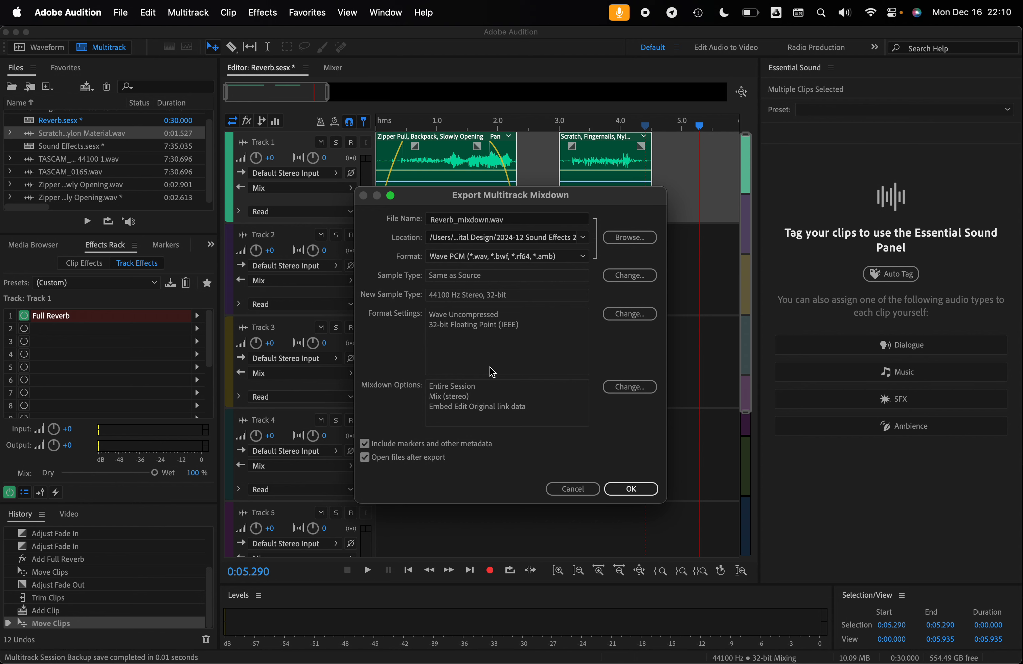
left_click(620, 489)
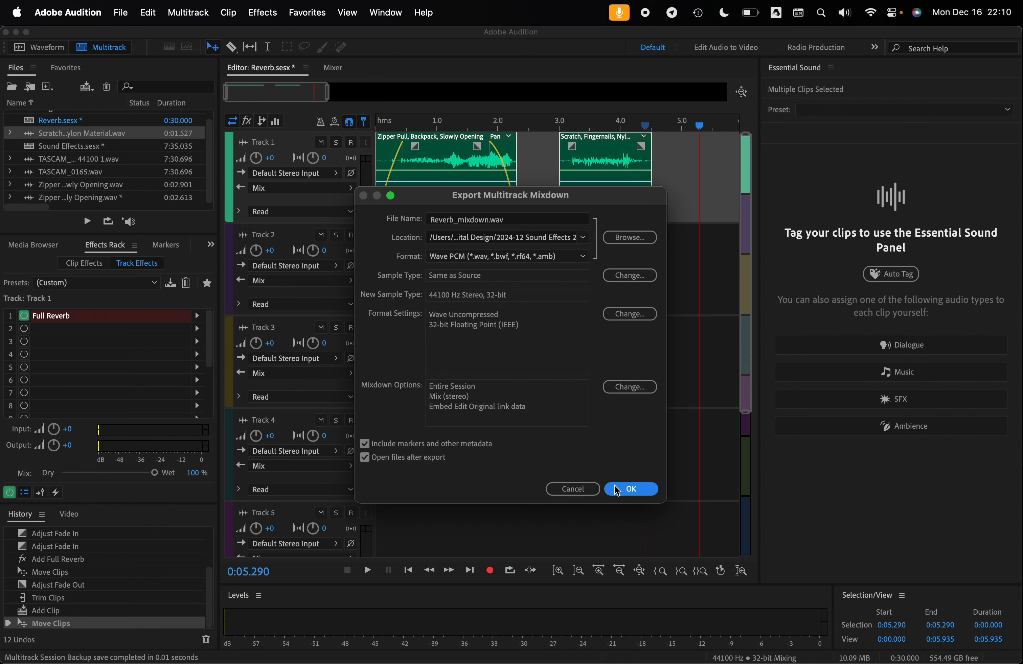